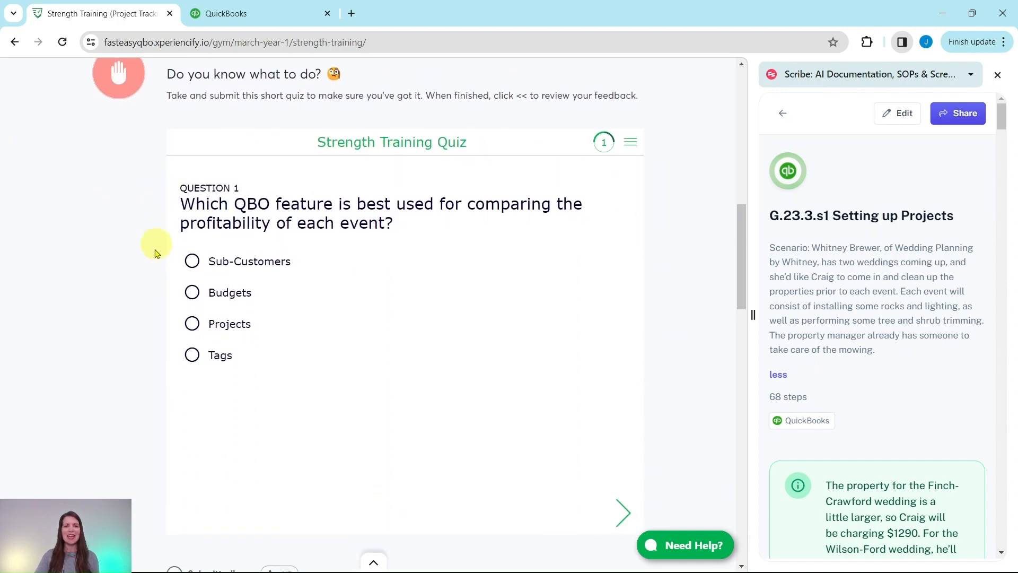
- Review the strength training page's hands-on exercises and the G.23.3.s1 guide's scenario for setting up projects
{"action": "scroll", "coordinate": [667, 336], "scroll_direction": "down", "scroll_amount": 9}
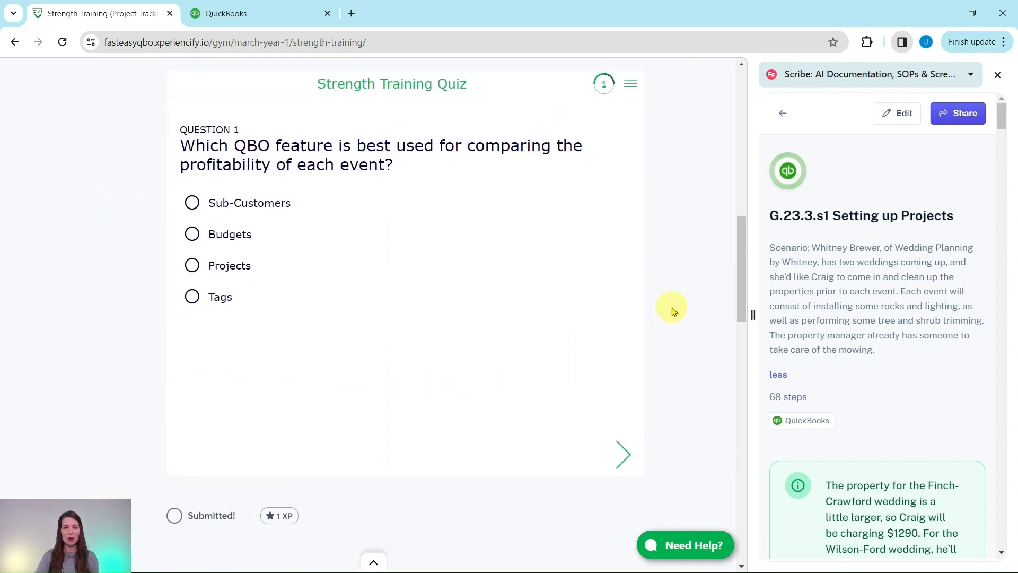
{"action": "scroll", "coordinate": [673, 310], "scroll_direction": "down", "scroll_amount": 1}
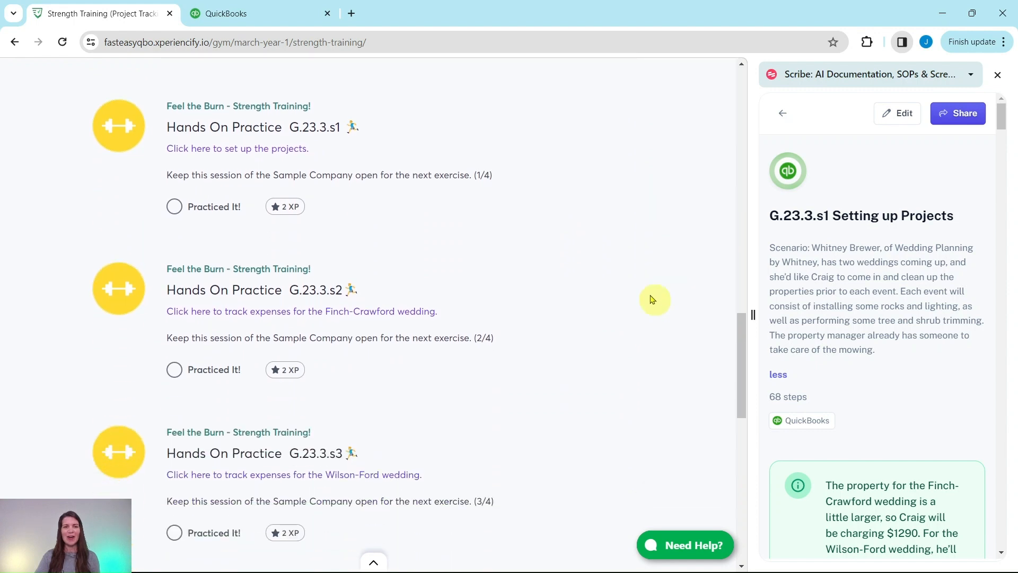
{"action": "scroll", "coordinate": [513, 308], "scroll_direction": "down", "scroll_amount": 7}
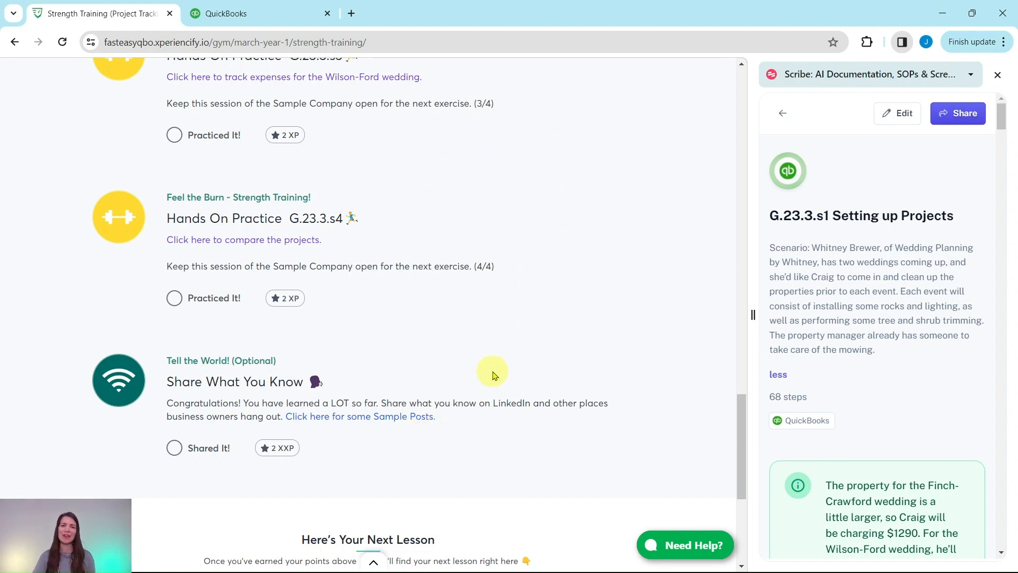
{"action": "scroll", "coordinate": [493, 372], "scroll_direction": "up", "scroll_amount": 9}
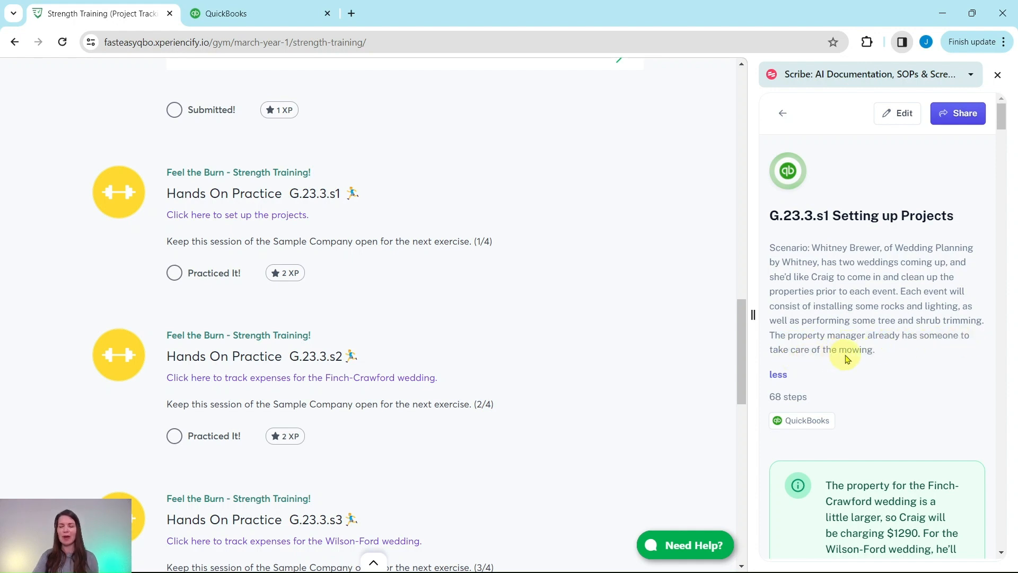
{"action": "scroll", "coordinate": [845, 359], "scroll_direction": "down", "scroll_amount": 5}
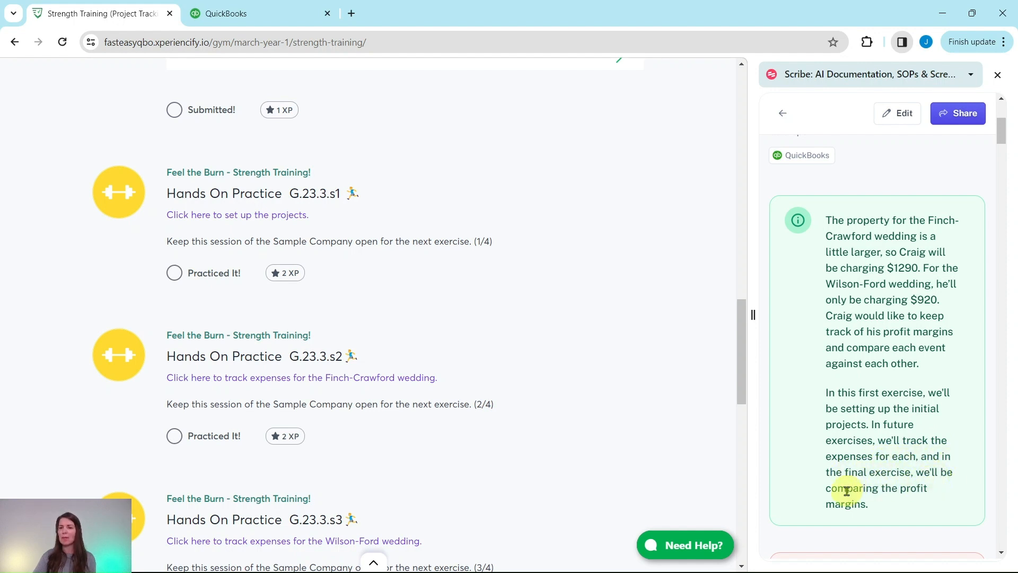
{"action": "scroll", "coordinate": [895, 451], "scroll_direction": "down", "scroll_amount": 7}
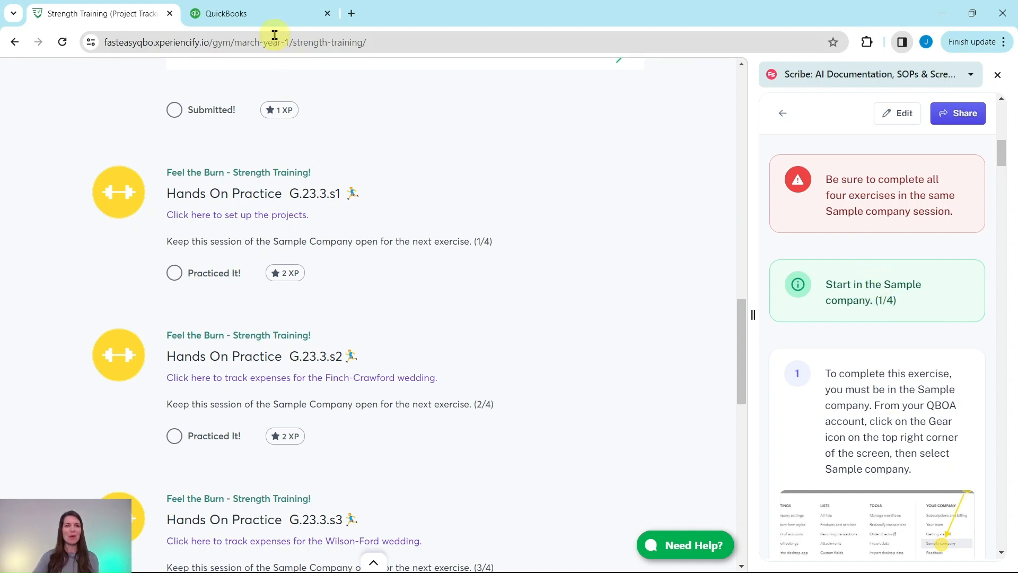
- Switch to the QuickBooks sample company and open the Advanced section of its account settings
{"action": "left_click", "coordinate": [269, 14]}
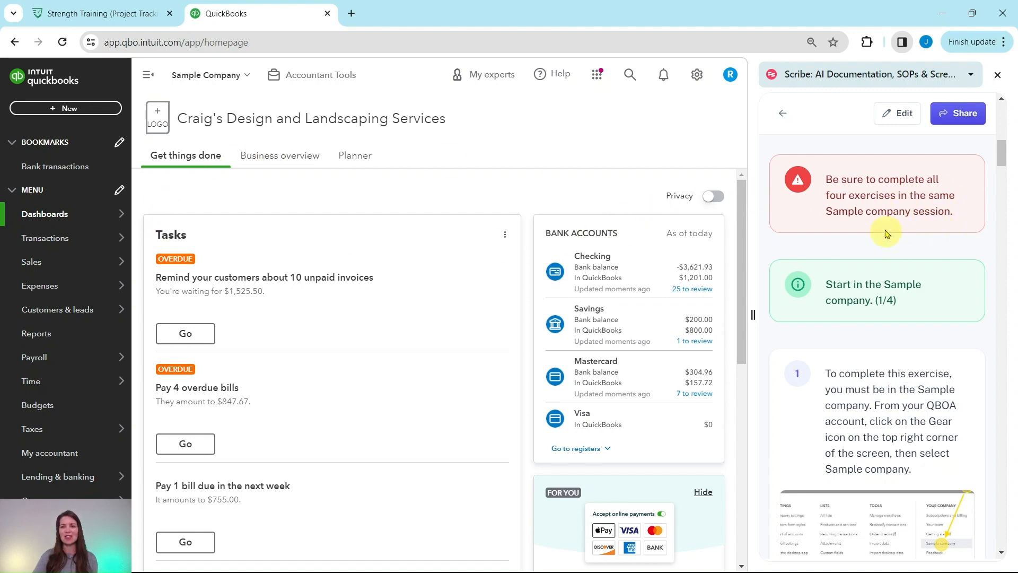
{"action": "scroll", "coordinate": [885, 234], "scroll_direction": "down", "scroll_amount": 10}
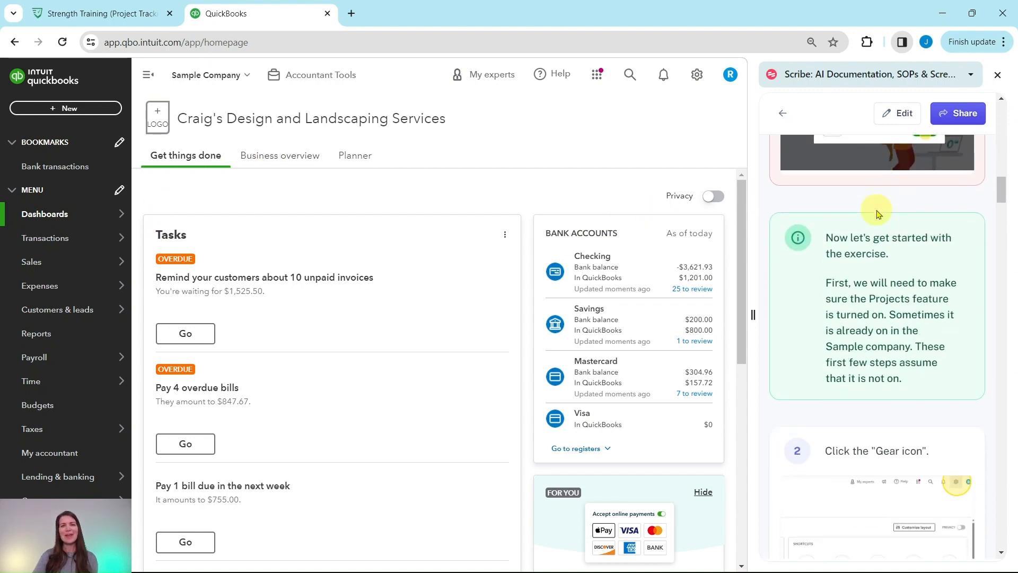
{"action": "scroll", "coordinate": [877, 215], "scroll_direction": "down", "scroll_amount": 1}
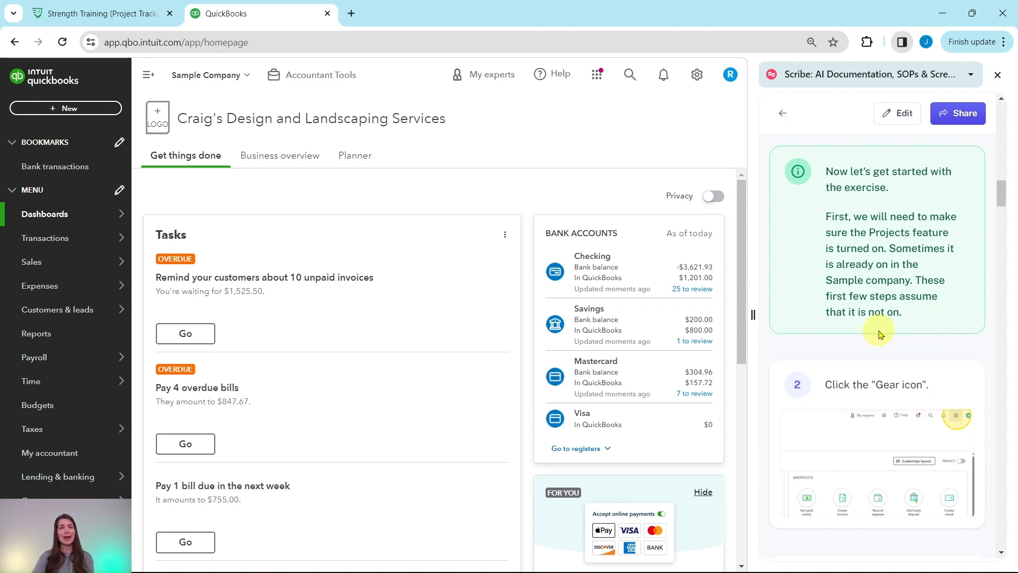
{"action": "scroll", "coordinate": [872, 330], "scroll_direction": "down", "scroll_amount": 4}
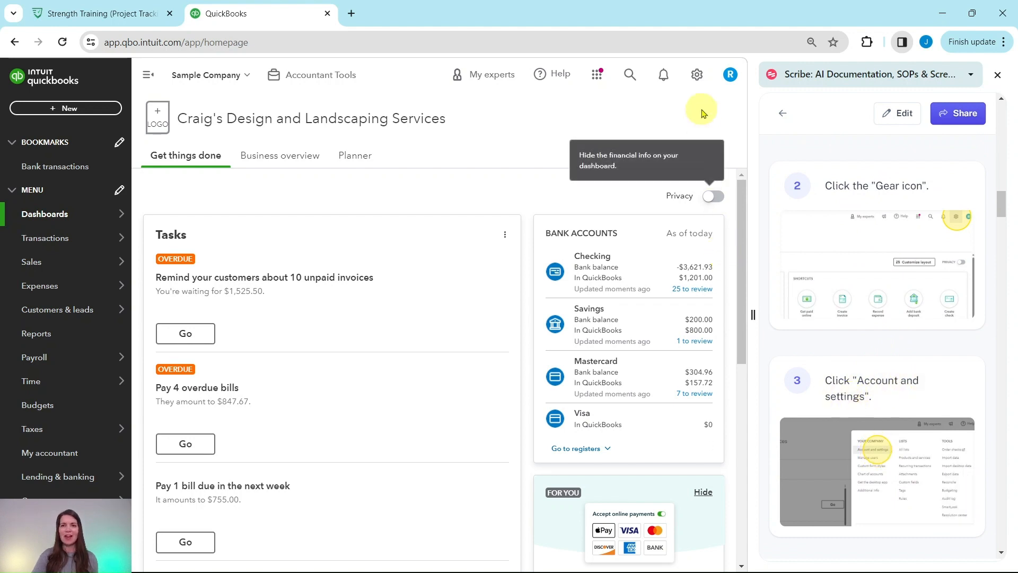
{"action": "left_click", "coordinate": [697, 77]}
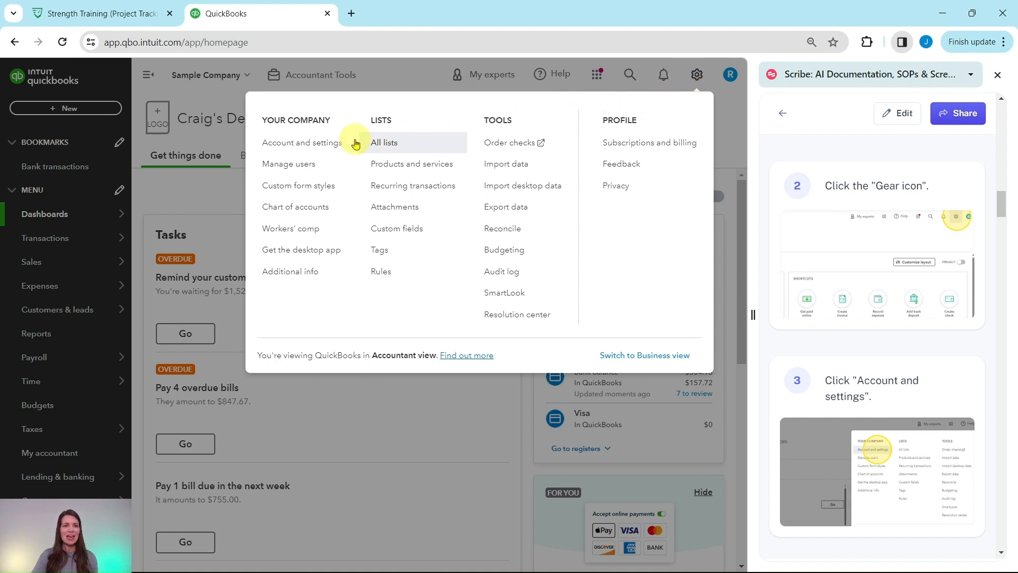
{"action": "left_click", "coordinate": [286, 150]}
{"action": "scroll", "coordinate": [889, 274], "scroll_direction": "down", "scroll_amount": 2}
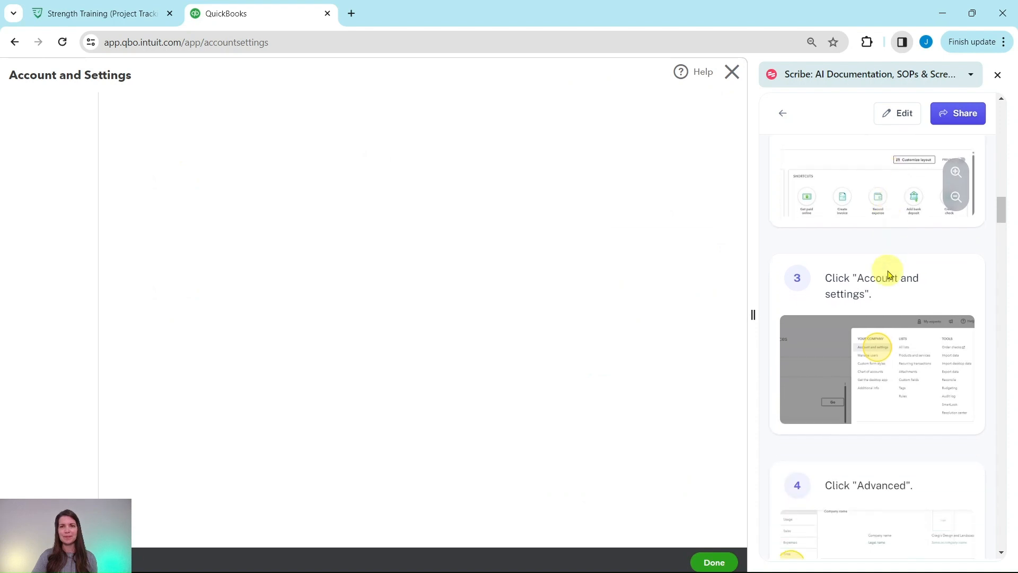
{"action": "scroll", "coordinate": [889, 274], "scroll_direction": "down", "scroll_amount": 5}
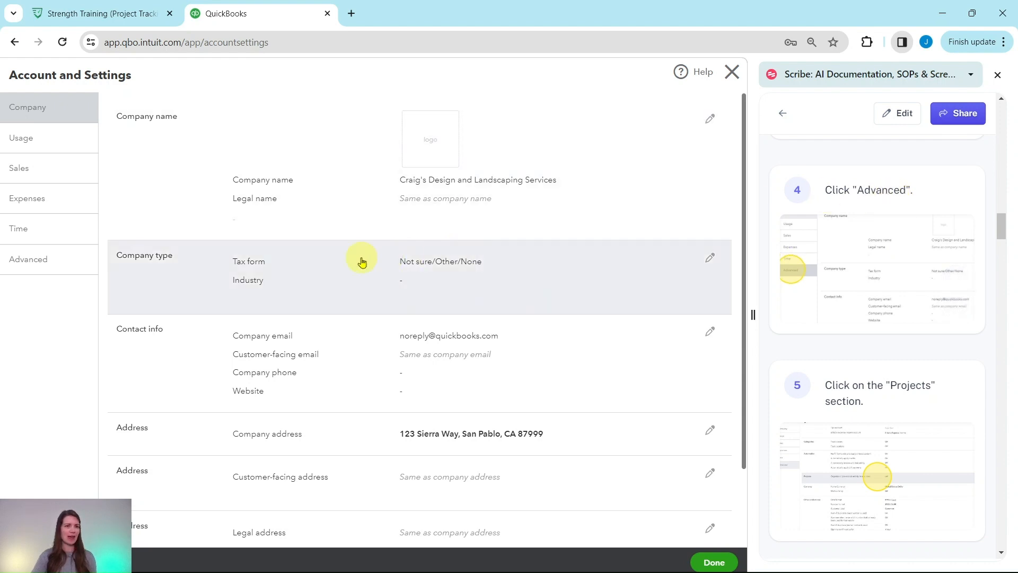
{"action": "left_click", "coordinate": [24, 265]}
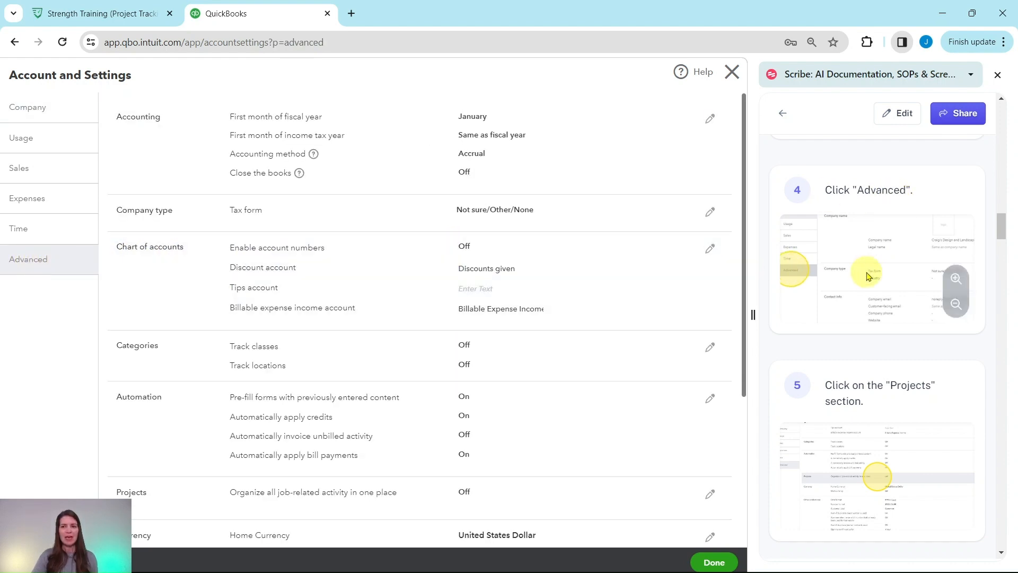
- Turn on the Projects option for organizing all job-related activity in one place and save it
{"action": "scroll", "coordinate": [869, 271], "scroll_direction": "down", "scroll_amount": 3}
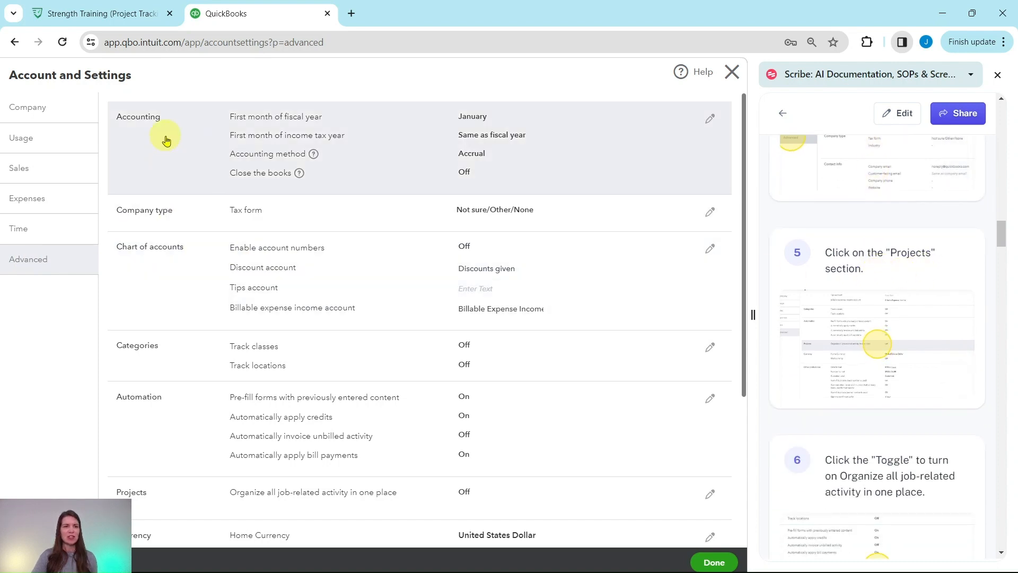
{"action": "scroll", "coordinate": [234, 328], "scroll_direction": "down", "scroll_amount": 3}
{"action": "scroll", "coordinate": [237, 326], "scroll_direction": "down", "scroll_amount": 1}
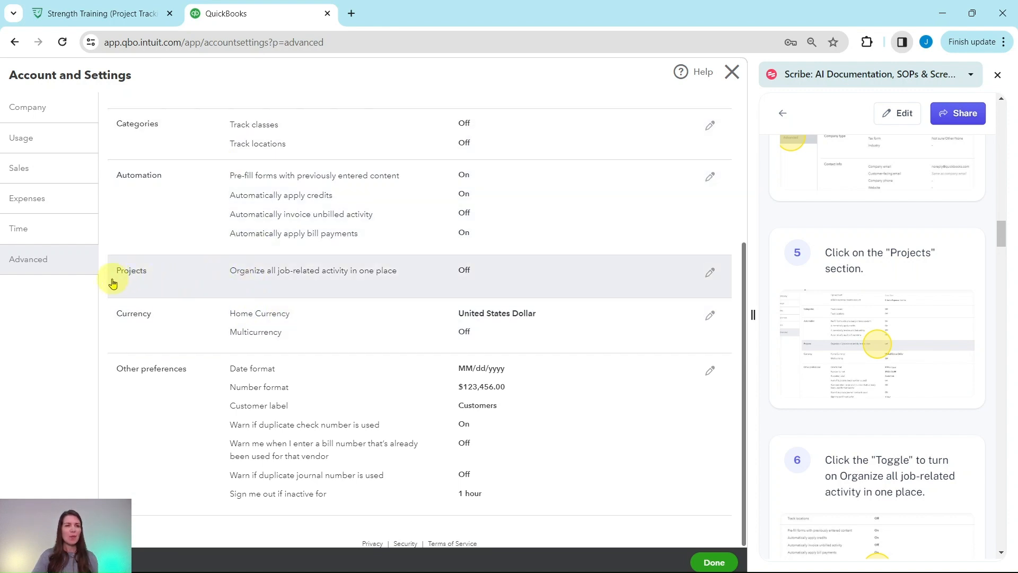
{"action": "left_click", "coordinate": [386, 281]}
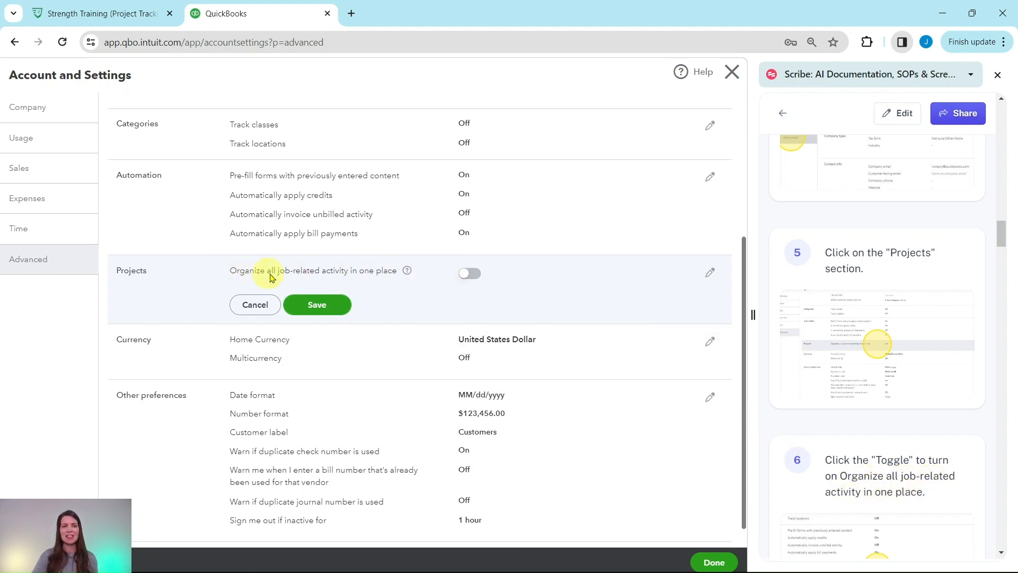
{"action": "left_click", "coordinate": [470, 276]}
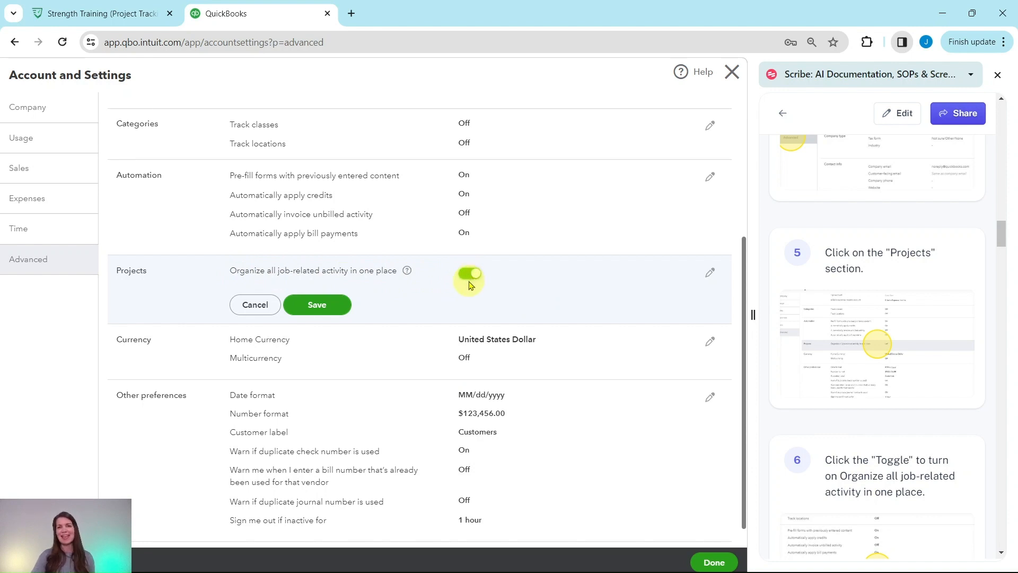
{"action": "scroll", "coordinate": [875, 318], "scroll_direction": "down", "scroll_amount": 8}
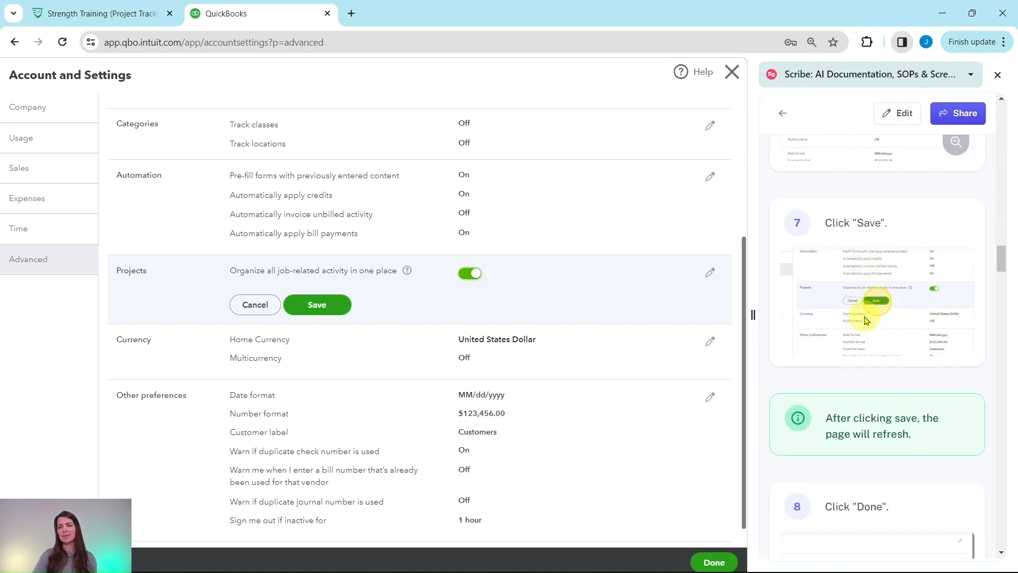
{"action": "scroll", "coordinate": [866, 319], "scroll_direction": "down", "scroll_amount": 1}
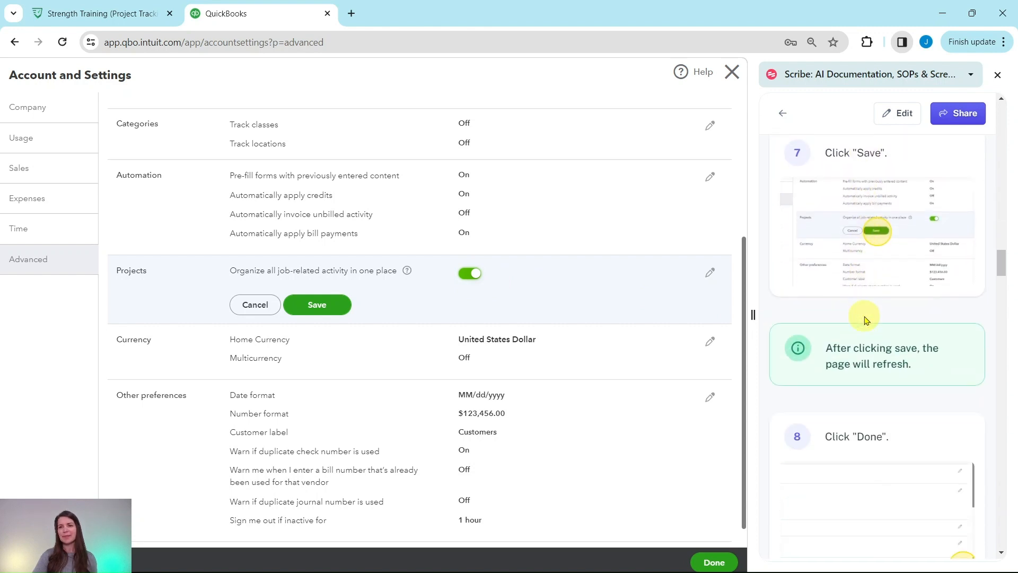
{"action": "left_click", "coordinate": [317, 306]}
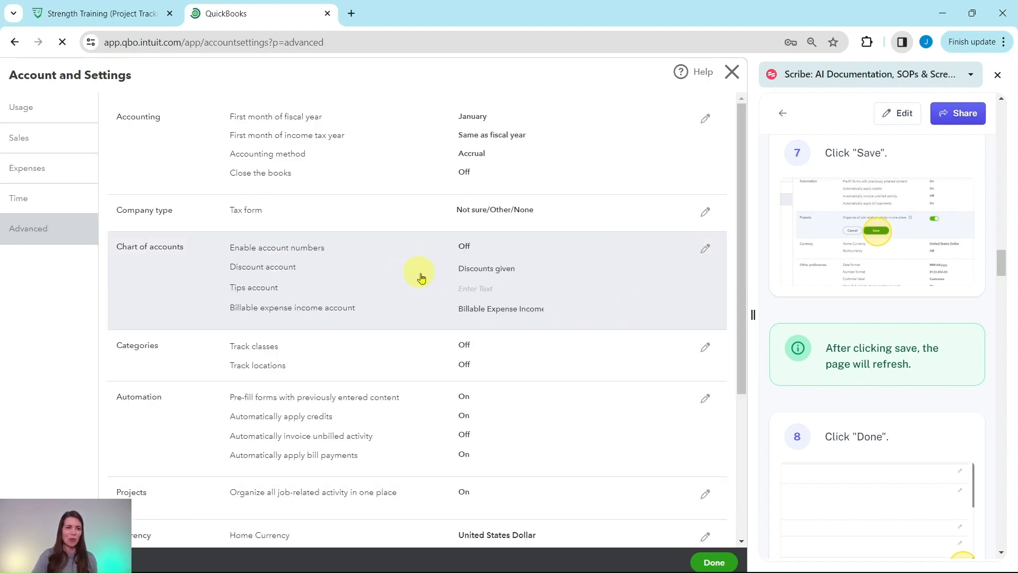
- Check the Projects setting and close the account settings, agreeing to leave without saving
{"action": "scroll", "coordinate": [443, 279], "scroll_direction": "down", "scroll_amount": 4}
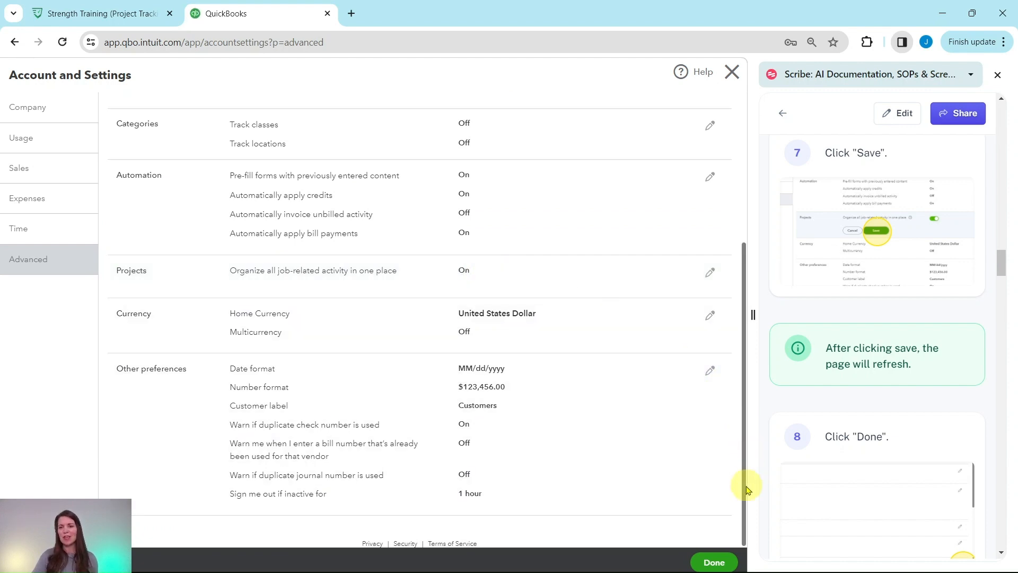
{"action": "left_click", "coordinate": [714, 563]}
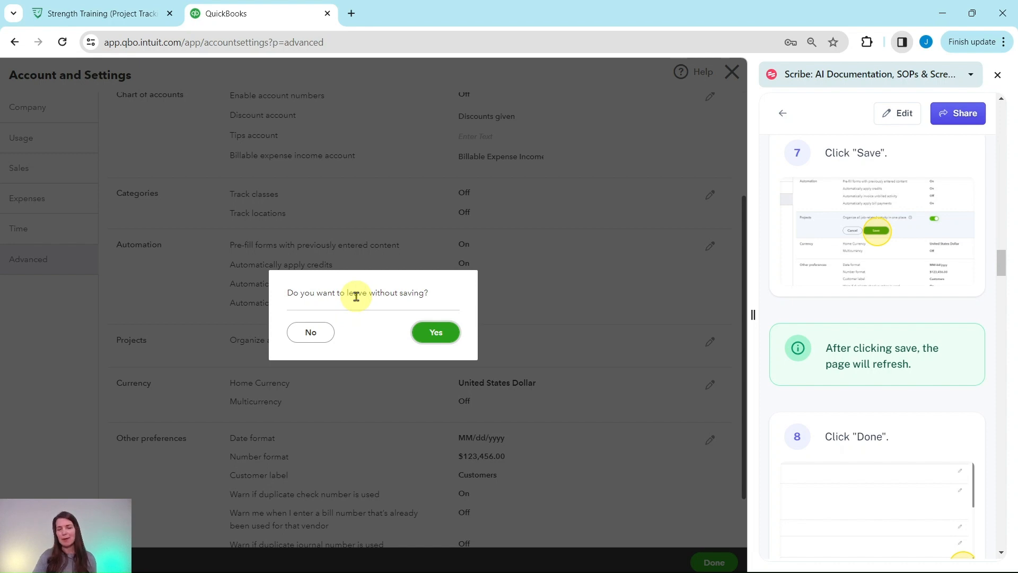
{"action": "left_click", "coordinate": [438, 339]}
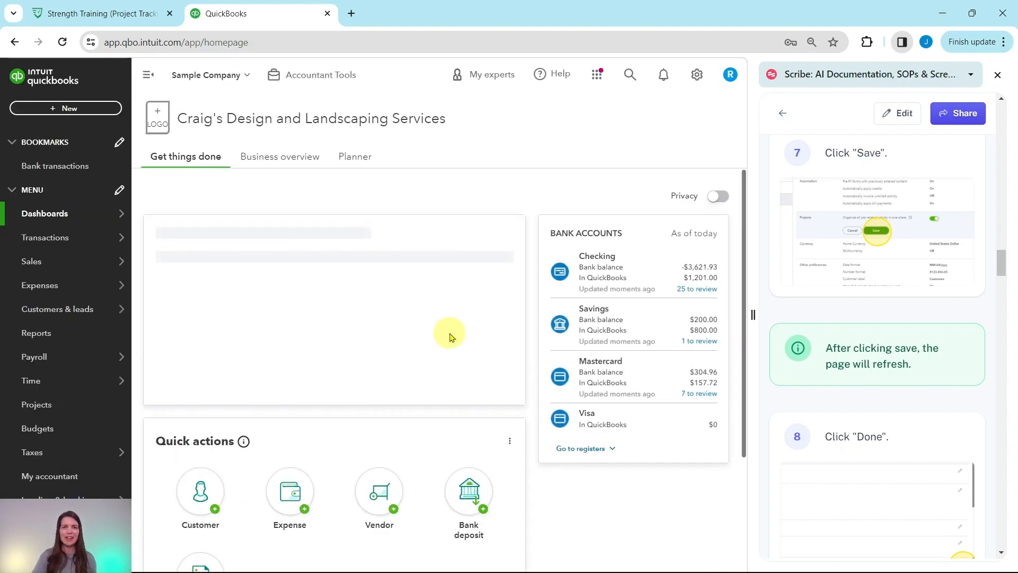
- Open the Projects area of the sample company and start a new project
{"action": "scroll", "coordinate": [875, 276], "scroll_direction": "down", "scroll_amount": 5}
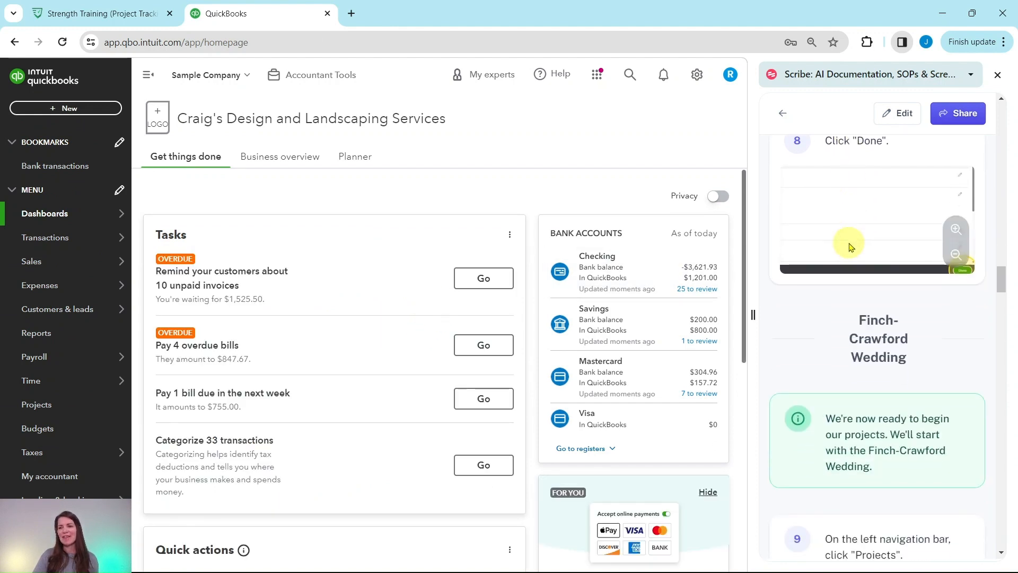
{"action": "scroll", "coordinate": [849, 246], "scroll_direction": "down", "scroll_amount": 3}
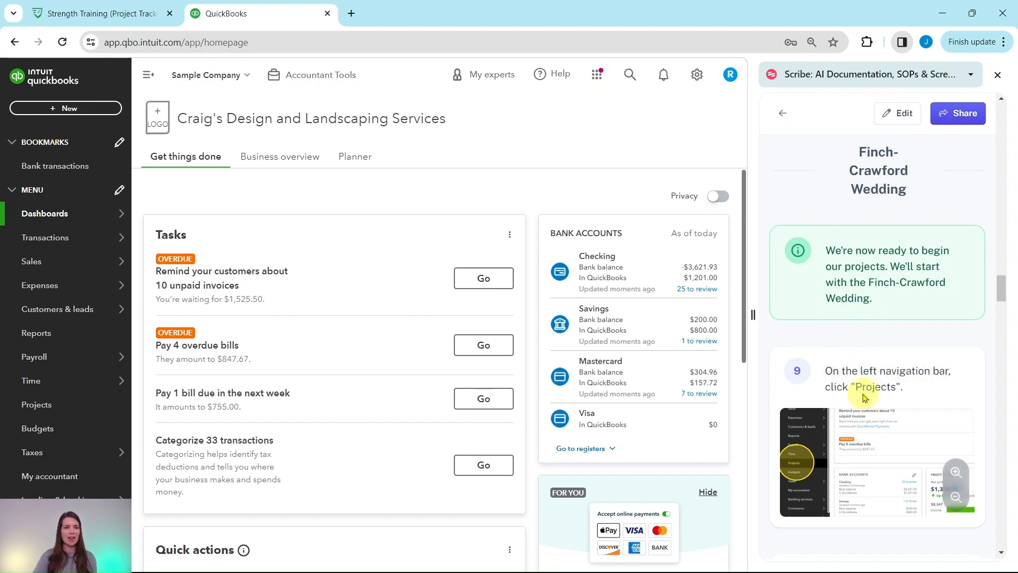
{"action": "left_click", "coordinate": [36, 410]}
{"action": "scroll", "coordinate": [888, 316], "scroll_direction": "down", "scroll_amount": 5}
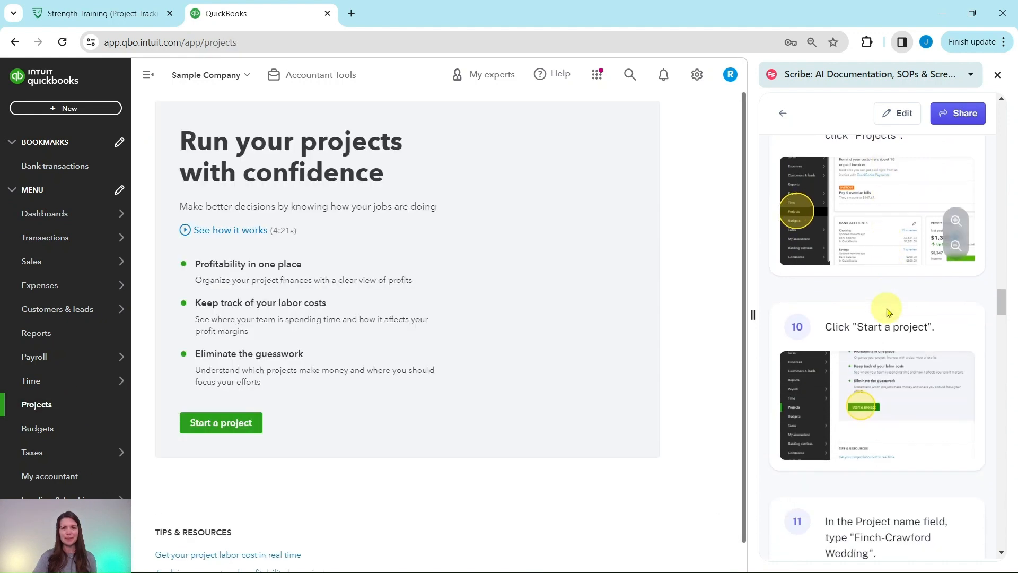
{"action": "scroll", "coordinate": [889, 313], "scroll_direction": "down", "scroll_amount": 3}
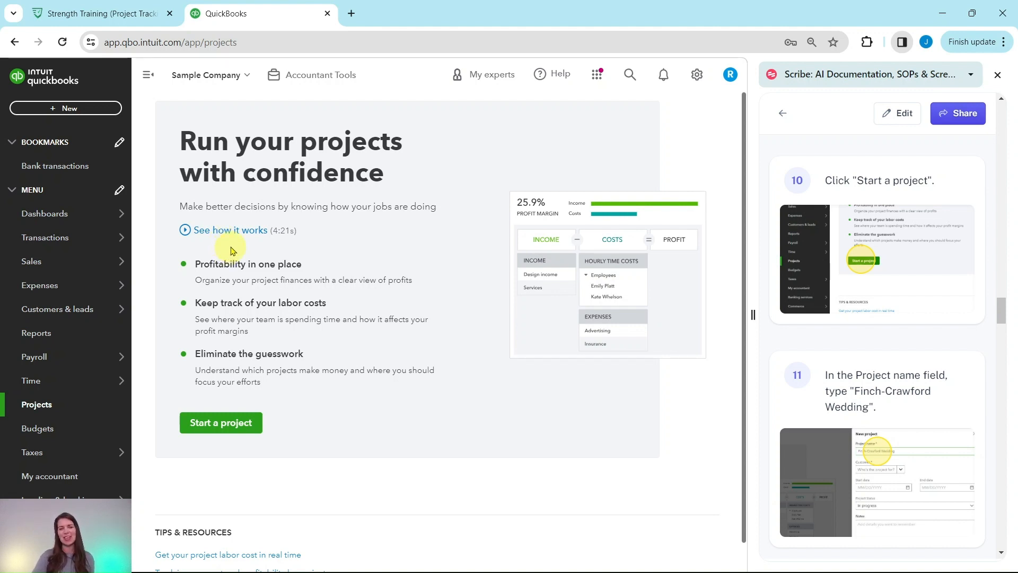
{"action": "left_click", "coordinate": [218, 427]}
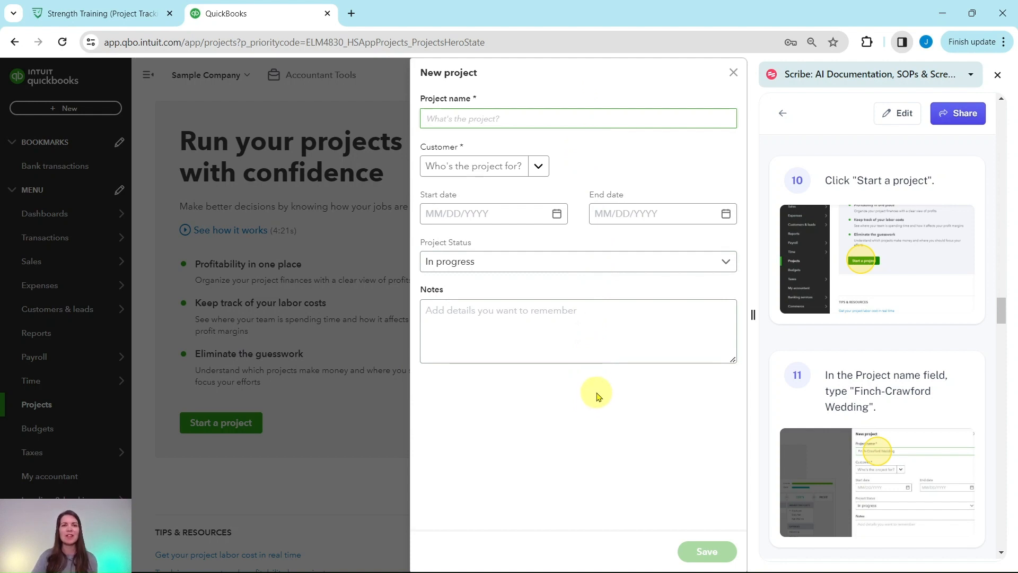
- Name the new project "Finch-Crawford Wedding" and assign it to the customer Wedding Planning by Whitney
{"action": "scroll", "coordinate": [790, 291], "scroll_direction": "down", "scroll_amount": 4}
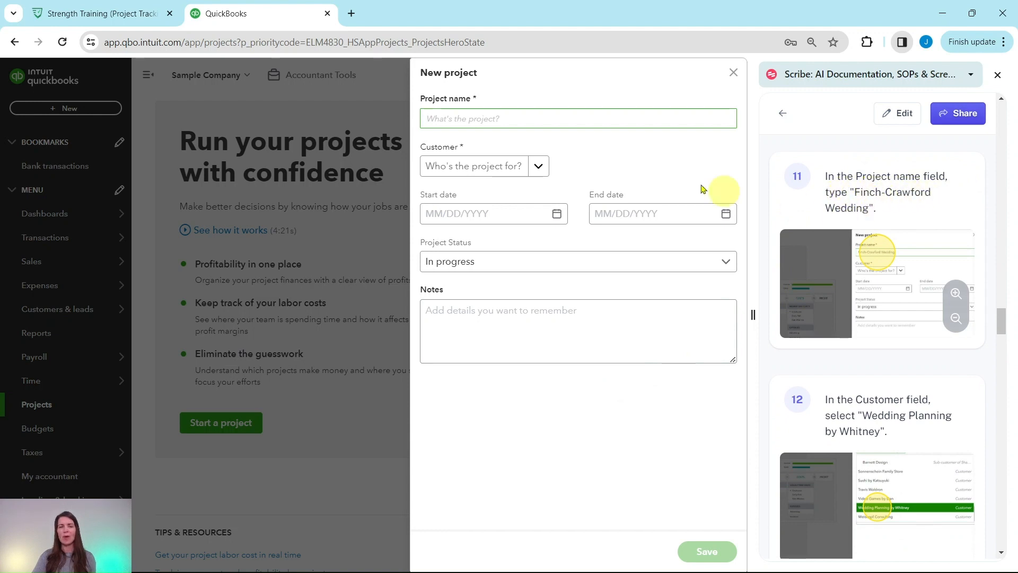
{"action": "type", "text": "Finch-Crawford Wedding"}
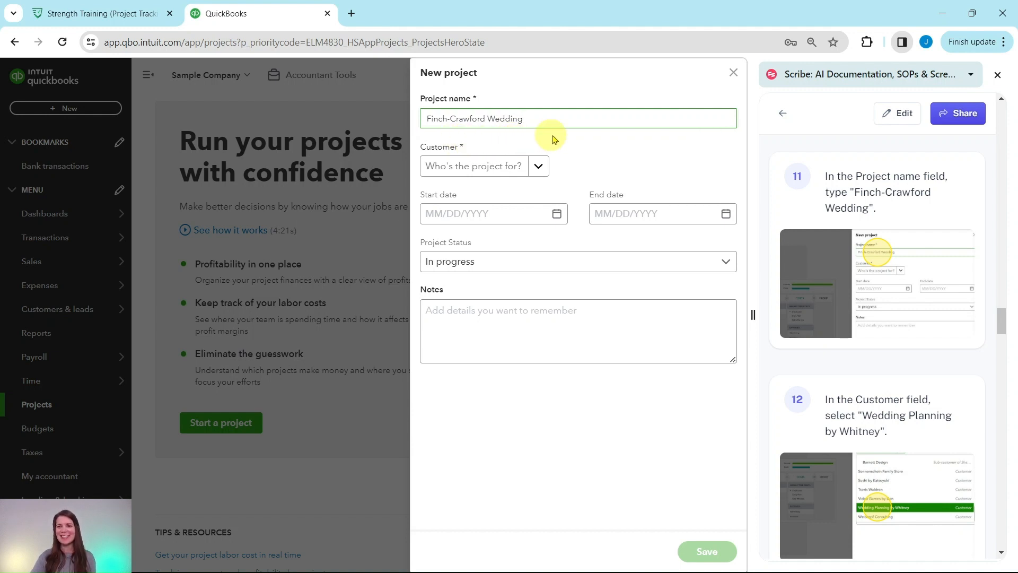
{"action": "scroll", "coordinate": [891, 371], "scroll_direction": "down", "scroll_amount": 1}
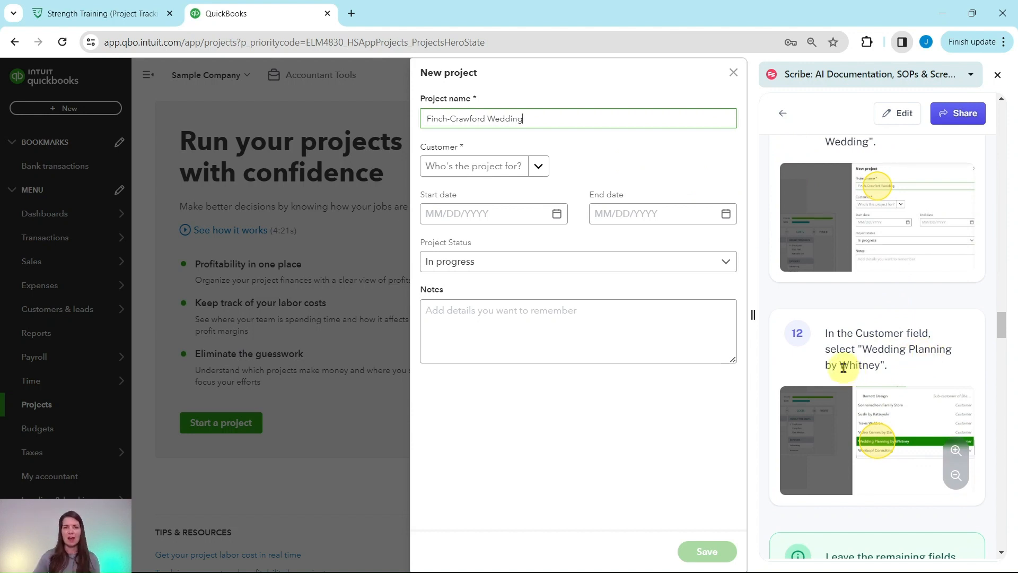
{"action": "left_click", "coordinate": [538, 168]}
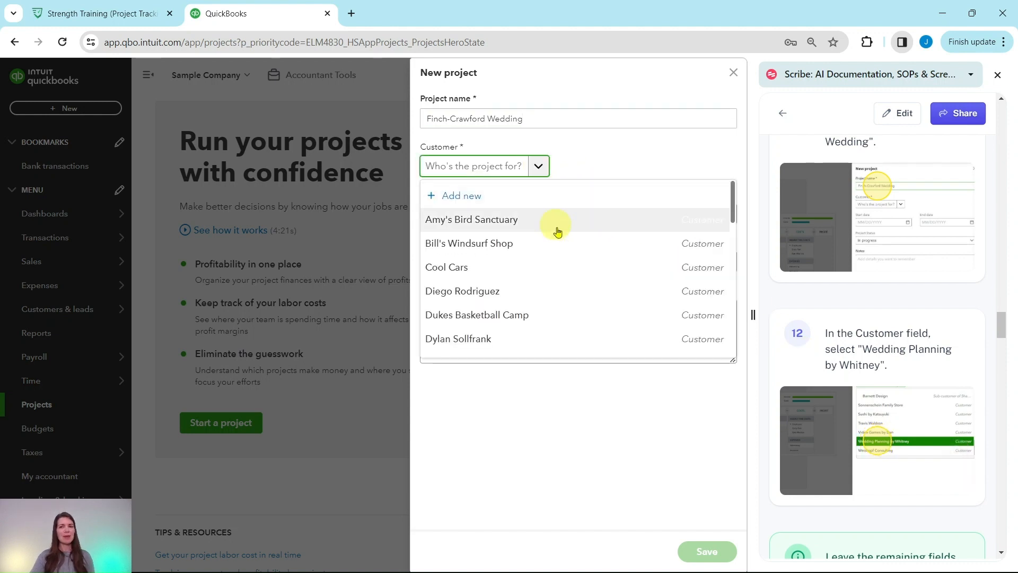
{"action": "scroll", "coordinate": [557, 238], "scroll_direction": "down", "scroll_amount": 5}
{"action": "scroll", "coordinate": [557, 244], "scroll_direction": "down", "scroll_amount": 5}
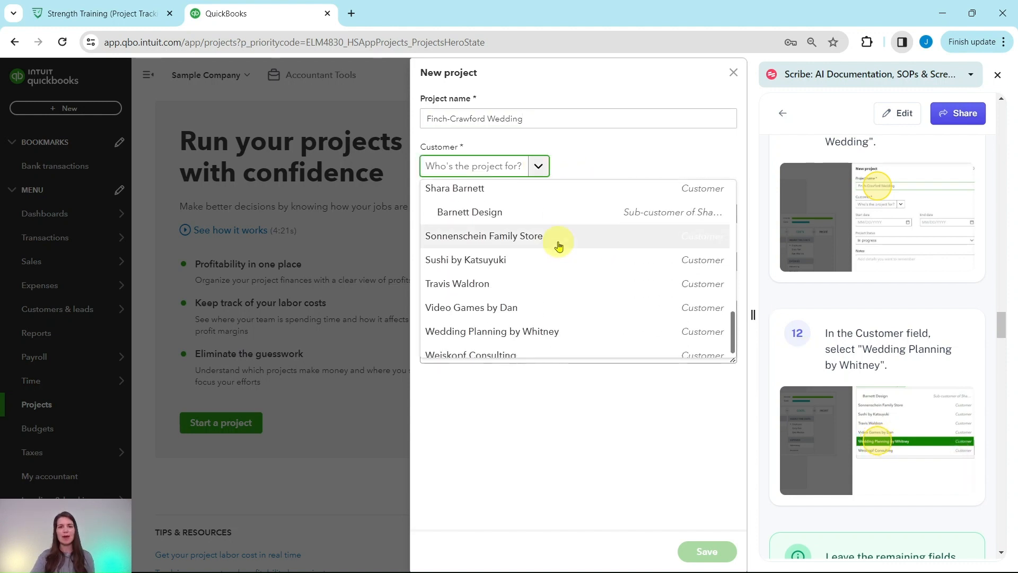
{"action": "left_click", "coordinate": [451, 324]}
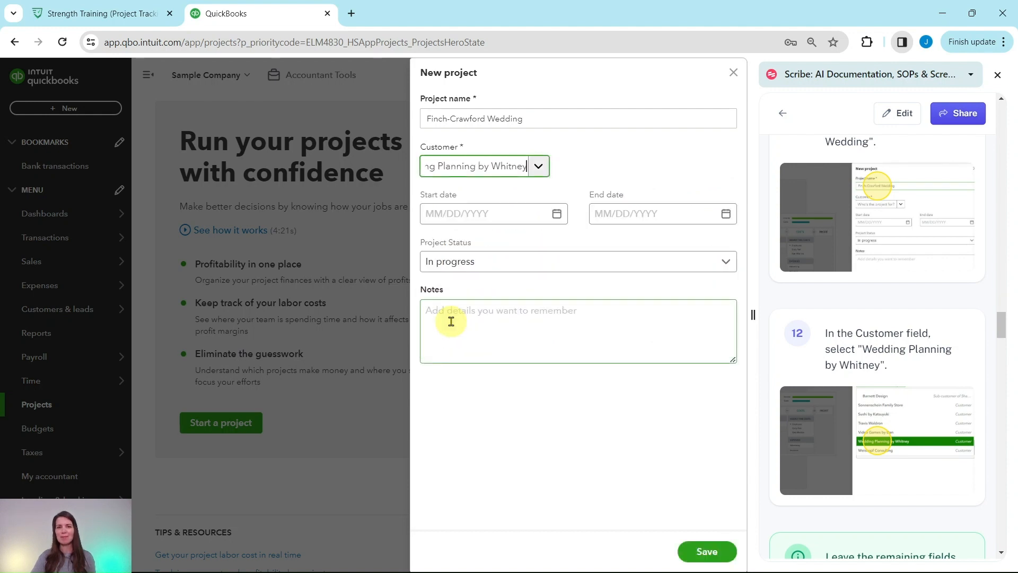
- Save the new Finch-Crawford Wedding project, leaving the dates, status and notes as they are
{"action": "scroll", "coordinate": [859, 318], "scroll_direction": "down", "scroll_amount": 2}
{"action": "scroll", "coordinate": [869, 312], "scroll_direction": "down", "scroll_amount": 3}
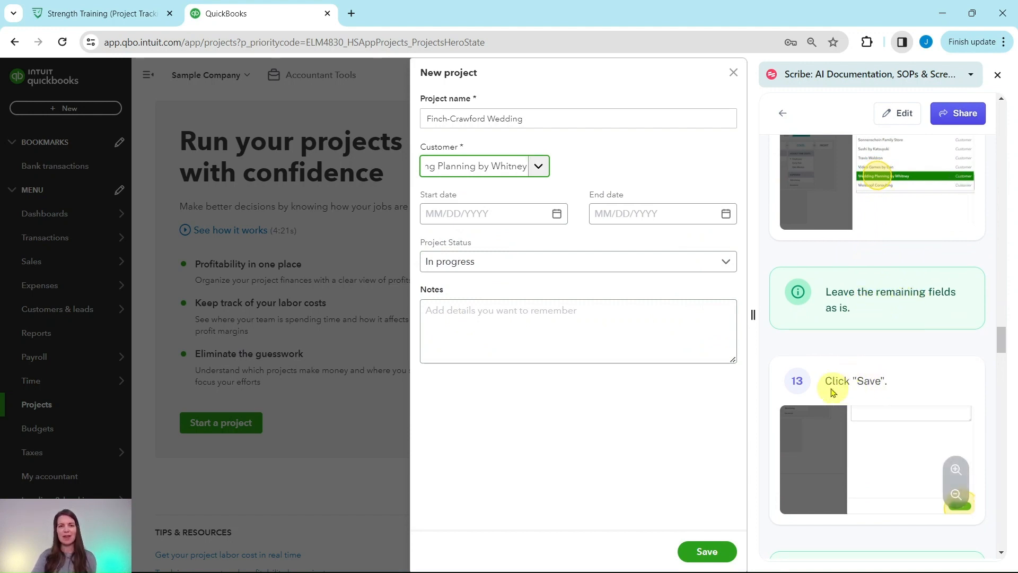
{"action": "left_click", "coordinate": [703, 554]}
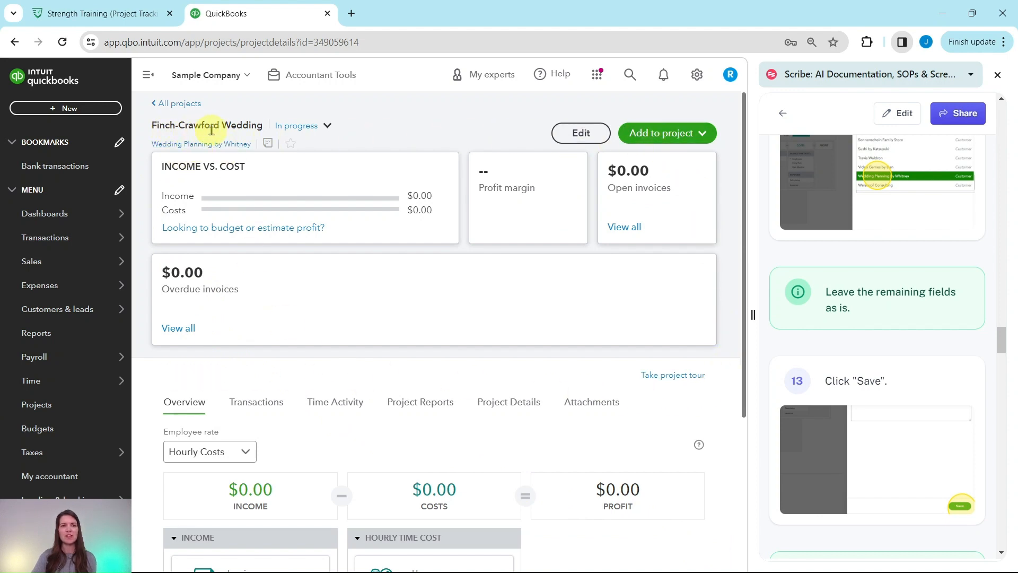
- Look over the Finch-Crawford Wedding project overview and start a new invoice for the project
{"action": "scroll", "coordinate": [900, 312], "scroll_direction": "down", "scroll_amount": 7}
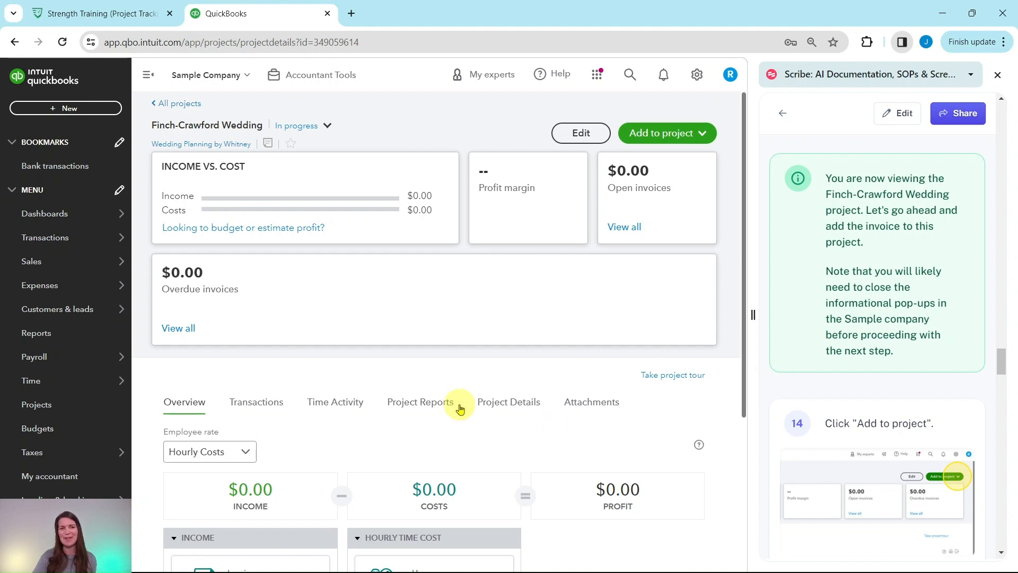
{"action": "scroll", "coordinate": [474, 406], "scroll_direction": "down", "scroll_amount": 1}
{"action": "scroll", "coordinate": [473, 406], "scroll_direction": "down", "scroll_amount": 4}
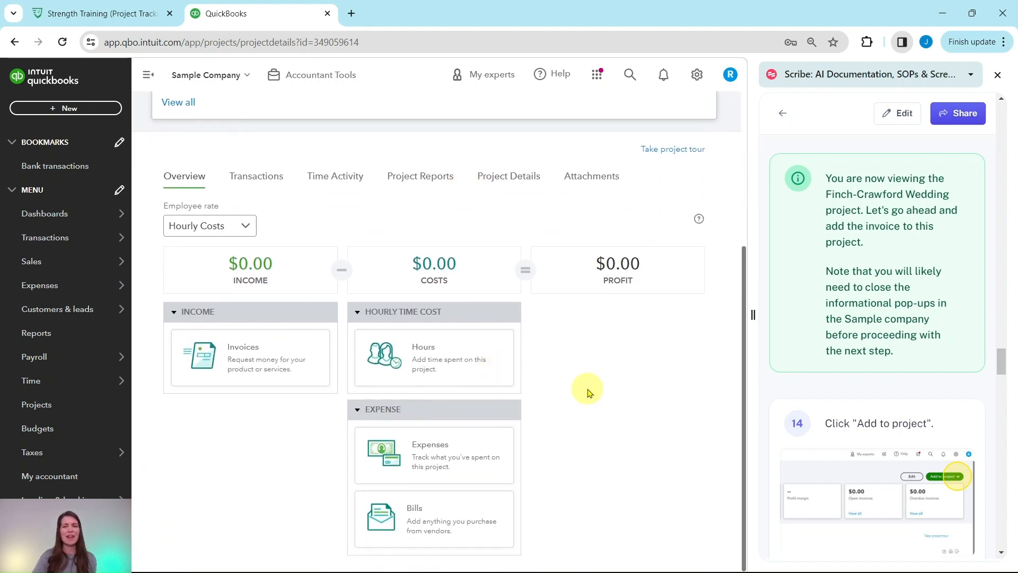
{"action": "scroll", "coordinate": [586, 393], "scroll_direction": "up", "scroll_amount": 4}
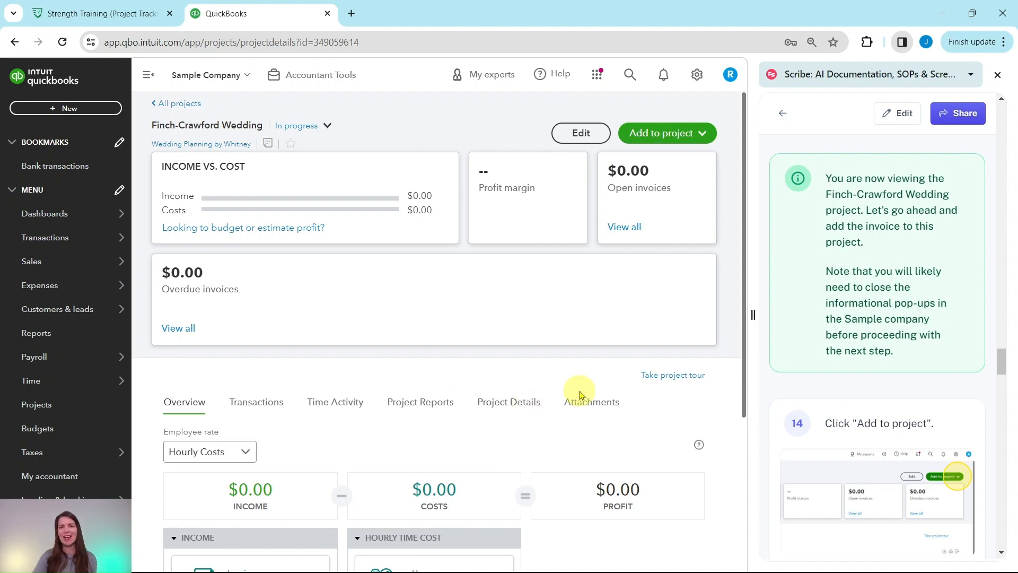
{"action": "scroll", "coordinate": [827, 350], "scroll_direction": "down", "scroll_amount": 4}
{"action": "scroll", "coordinate": [827, 342], "scroll_direction": "down", "scroll_amount": 1}
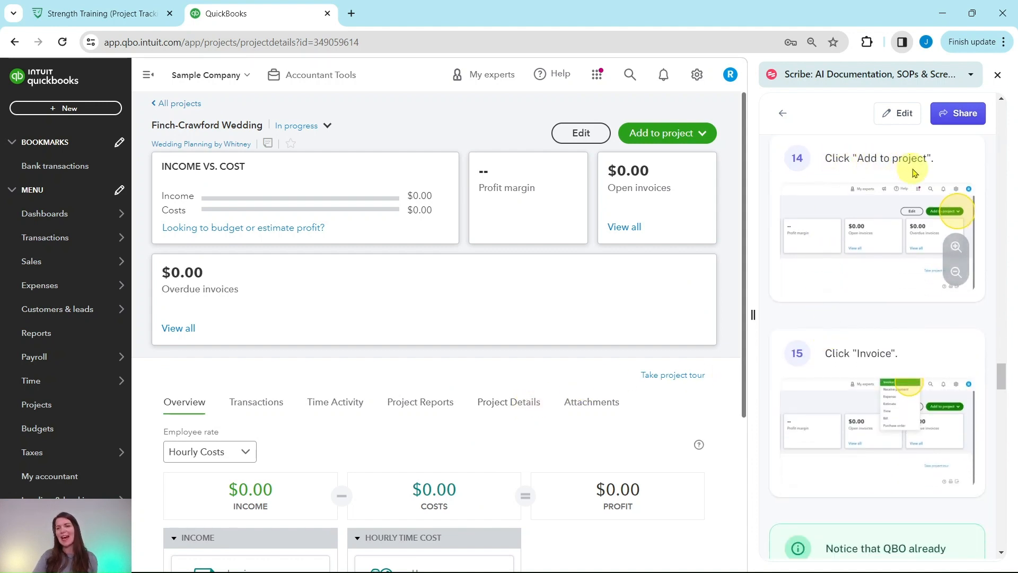
{"action": "left_click", "coordinate": [700, 132]}
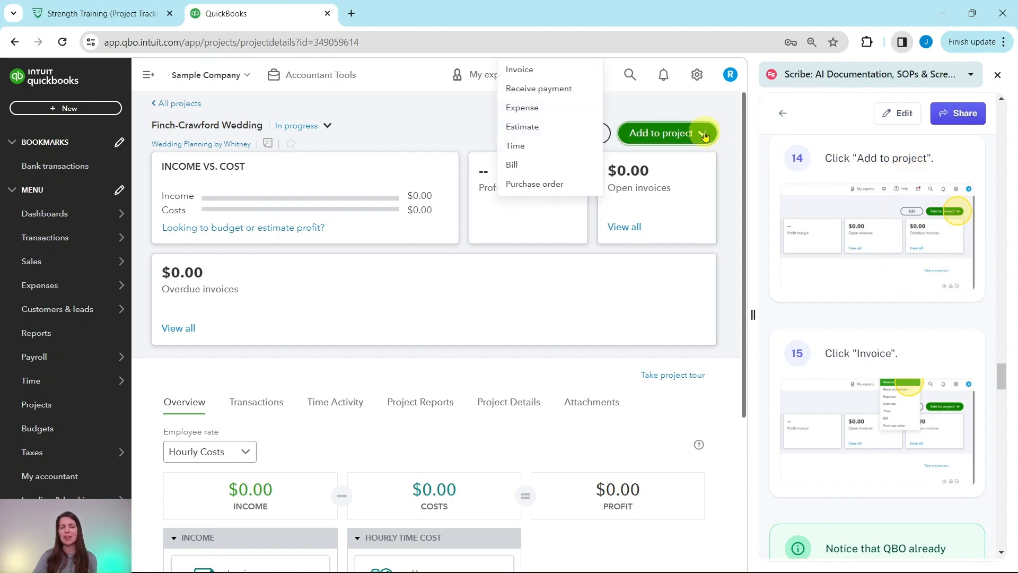
{"action": "left_click", "coordinate": [517, 74]}
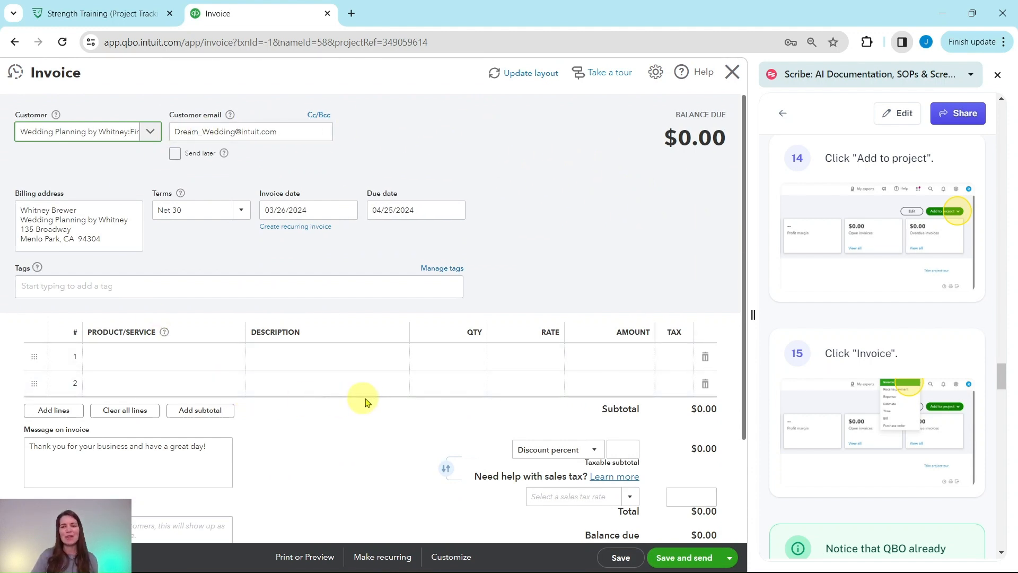
- Add the Lighting product to the first line of the invoice with a rate of 150
{"action": "scroll", "coordinate": [892, 333], "scroll_direction": "down", "scroll_amount": 6}
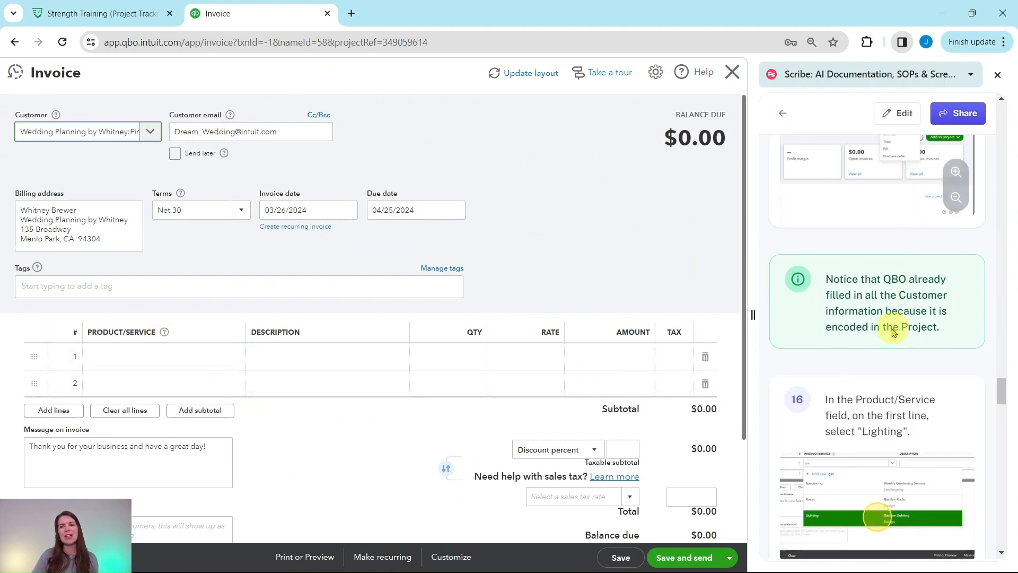
{"action": "scroll", "coordinate": [885, 297], "scroll_direction": "down", "scroll_amount": 1}
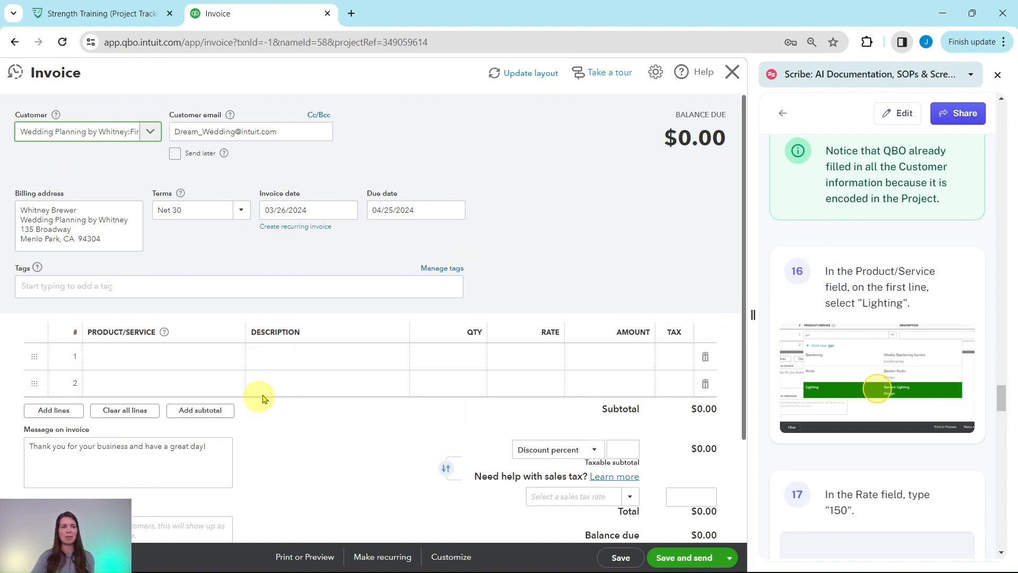
{"action": "scroll", "coordinate": [872, 324], "scroll_direction": "down", "scroll_amount": 1}
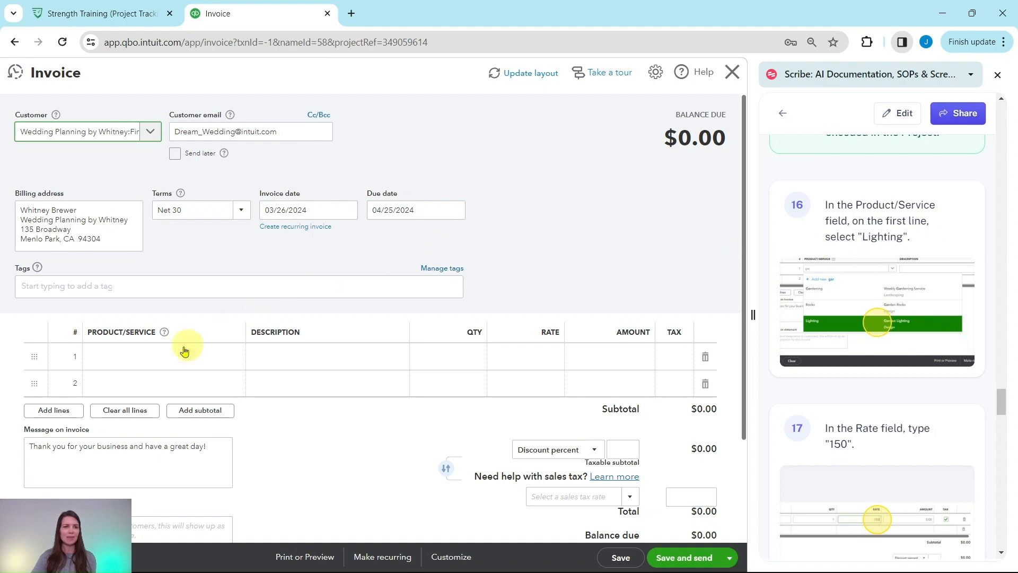
{"action": "left_click", "coordinate": [162, 360]}
{"action": "scroll", "coordinate": [212, 328], "scroll_direction": "down", "scroll_amount": 1}
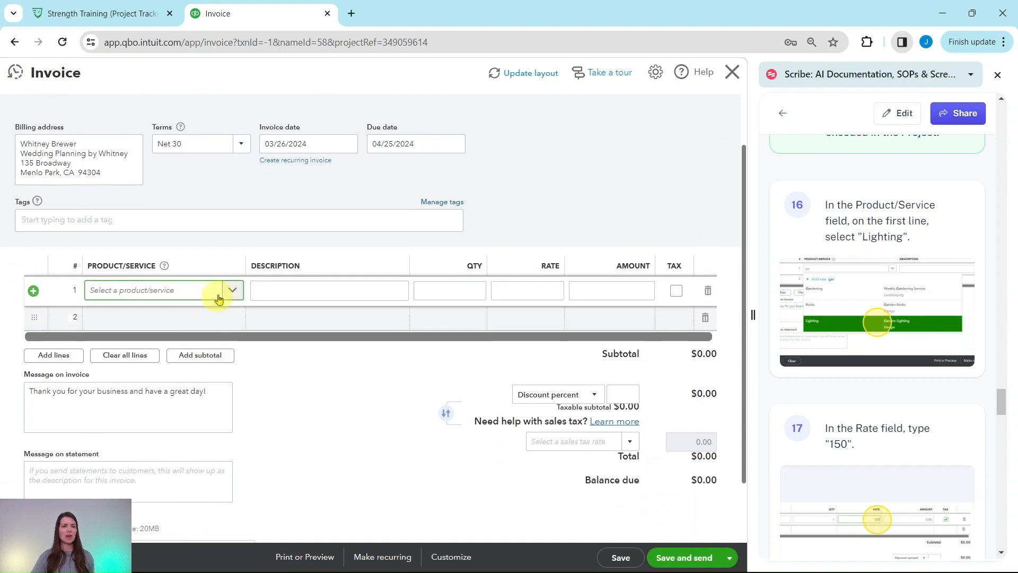
{"action": "left_click", "coordinate": [232, 291]}
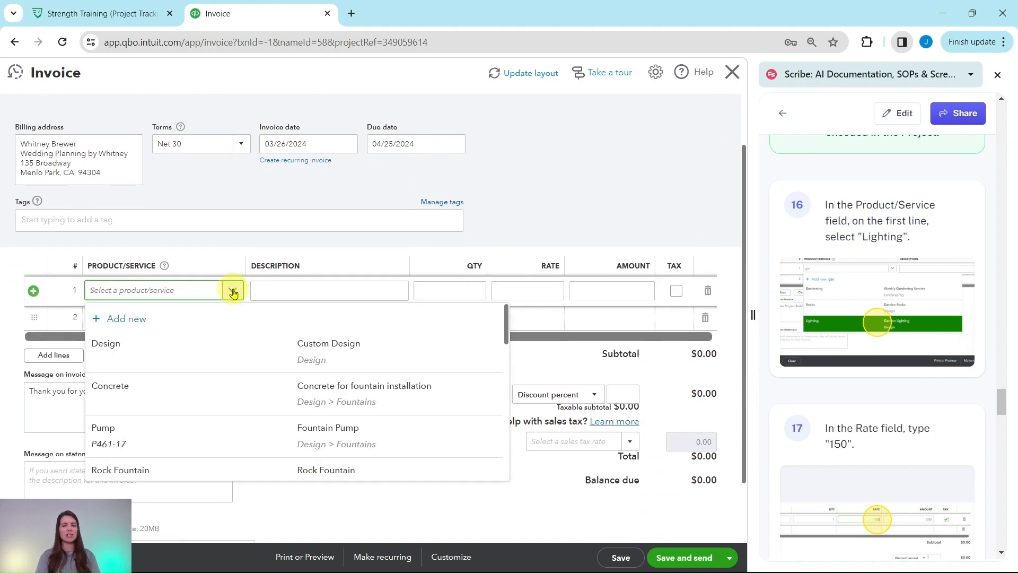
{"action": "type", "text": "lighting"}
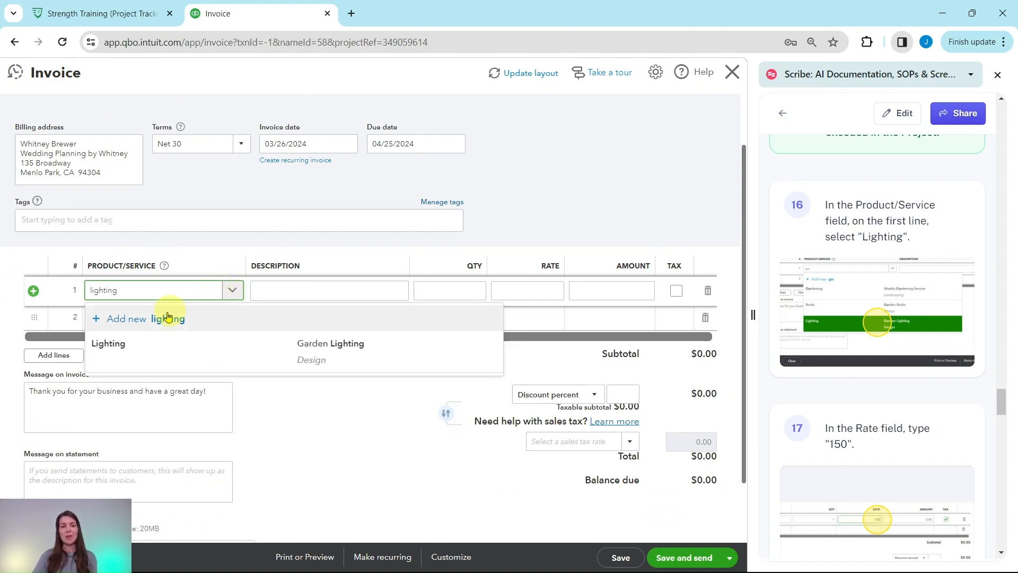
{"action": "left_click", "coordinate": [126, 346]}
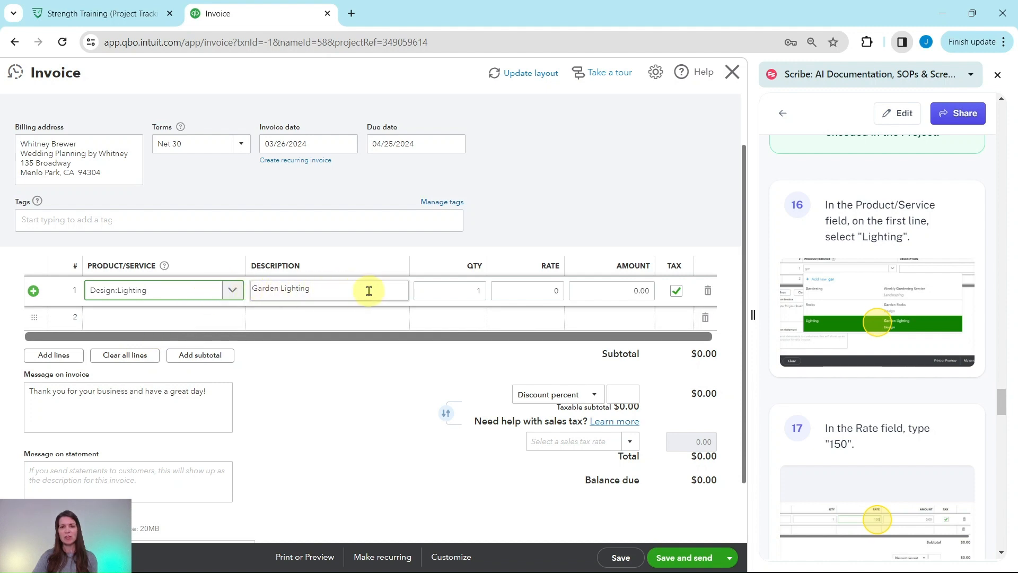
{"action": "left_click", "coordinate": [555, 291]}
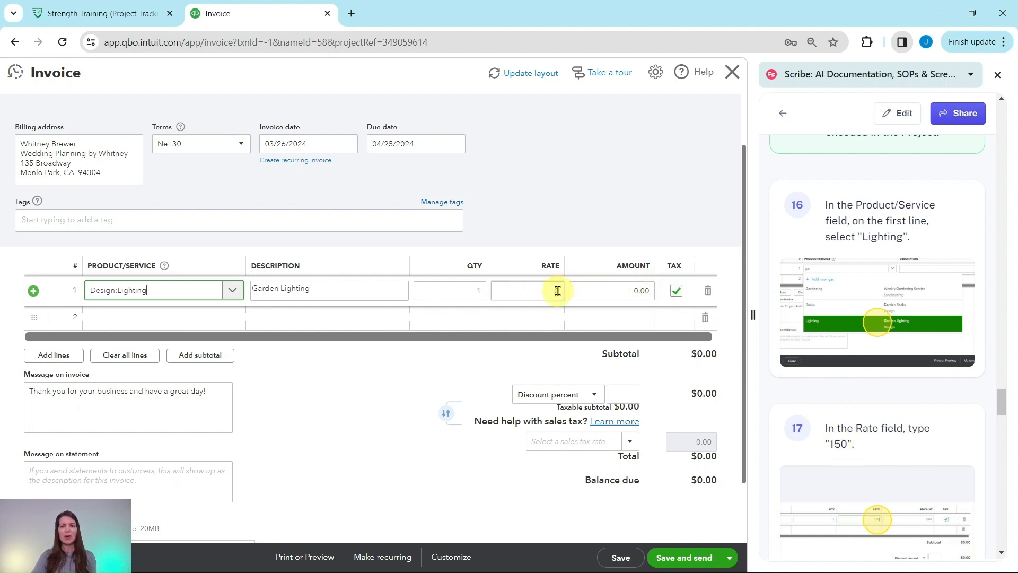
{"action": "left_click", "coordinate": [557, 291]}
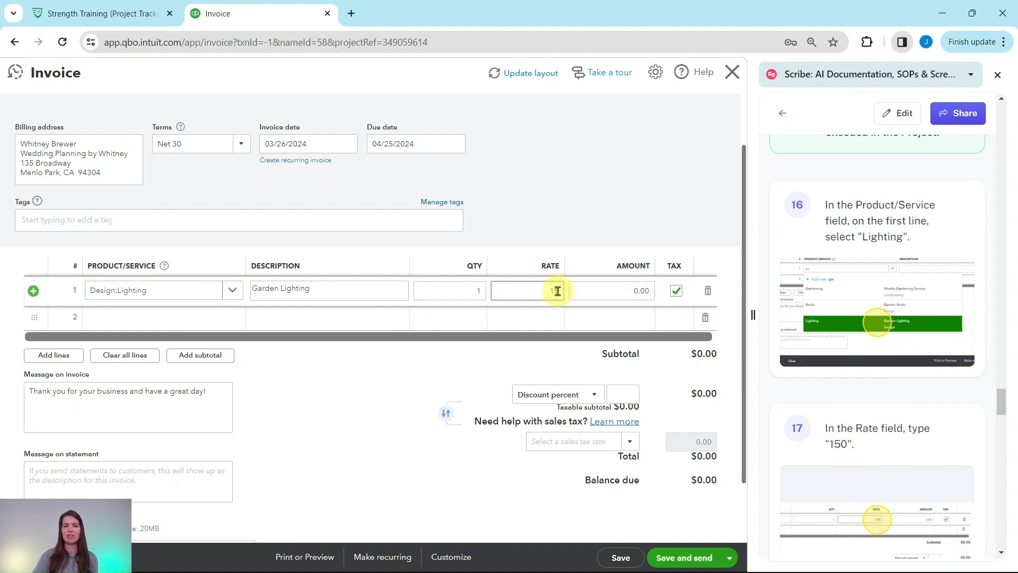
- Add the Rocks product to the second line of the invoice with a rate of 800
{"action": "scroll", "coordinate": [866, 318], "scroll_direction": "down", "scroll_amount": 8}
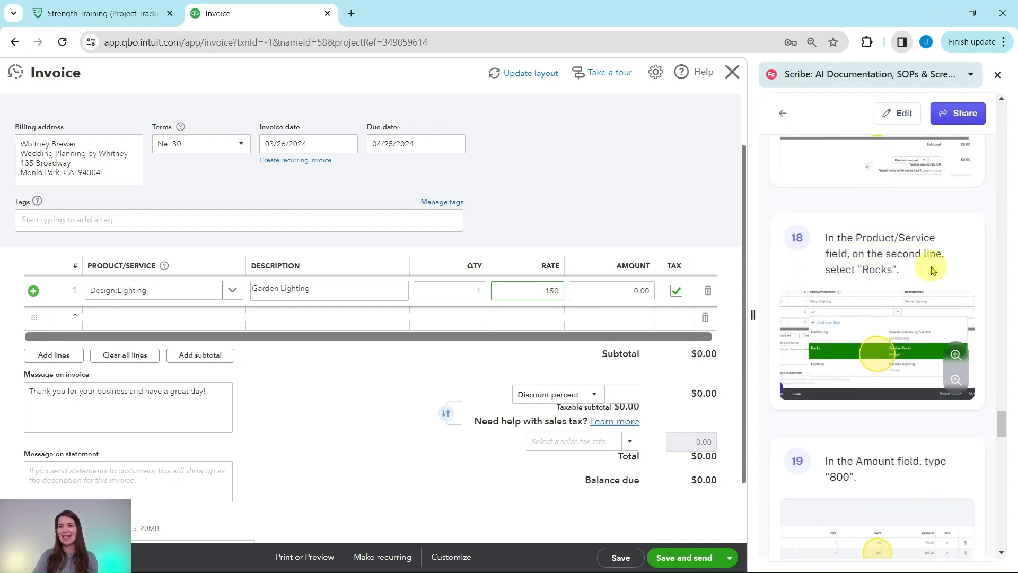
{"action": "left_click", "coordinate": [191, 322]}
{"action": "left_click", "coordinate": [191, 321]}
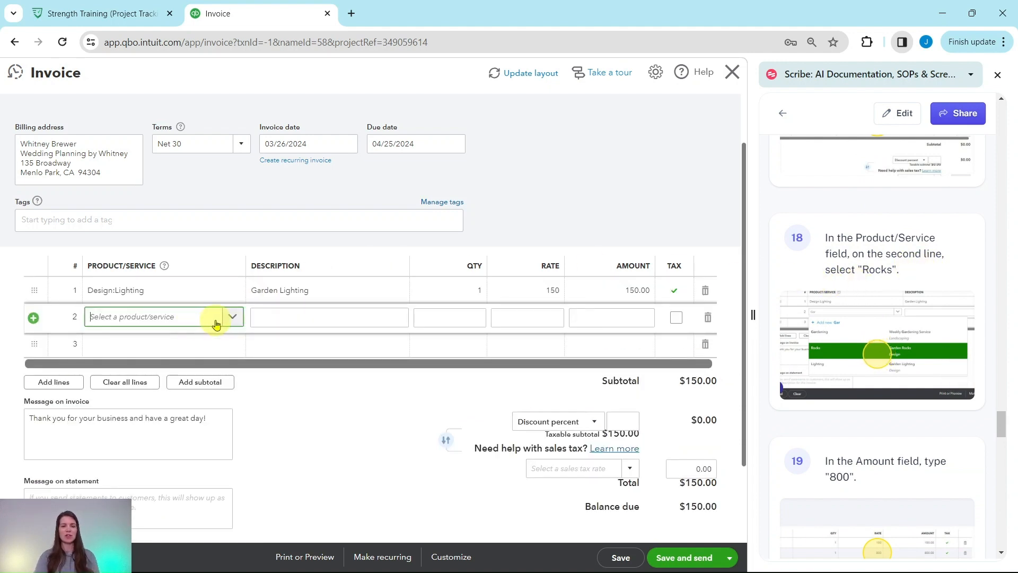
{"action": "type", "text": "rocks"}
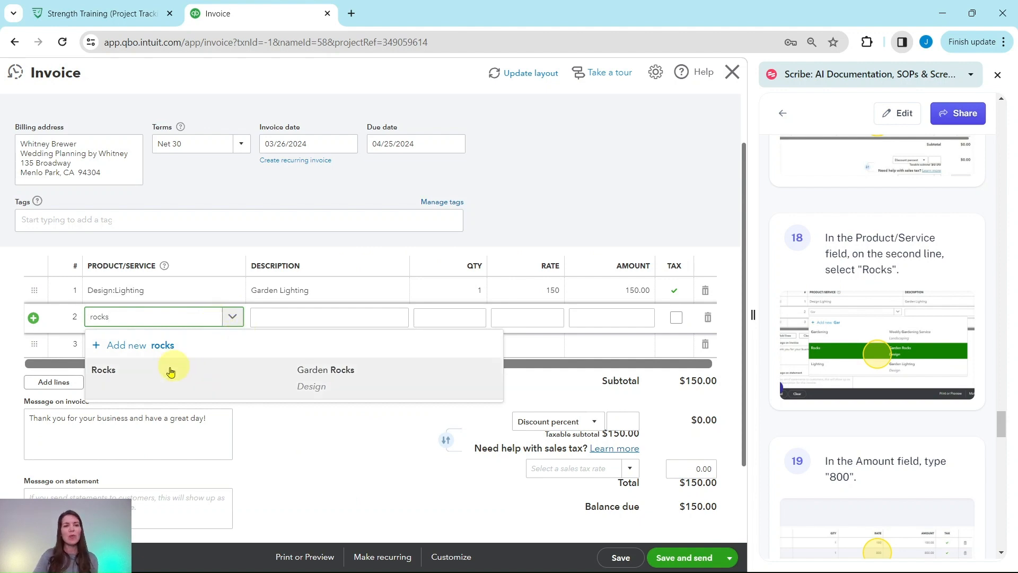
{"action": "left_click", "coordinate": [122, 379]}
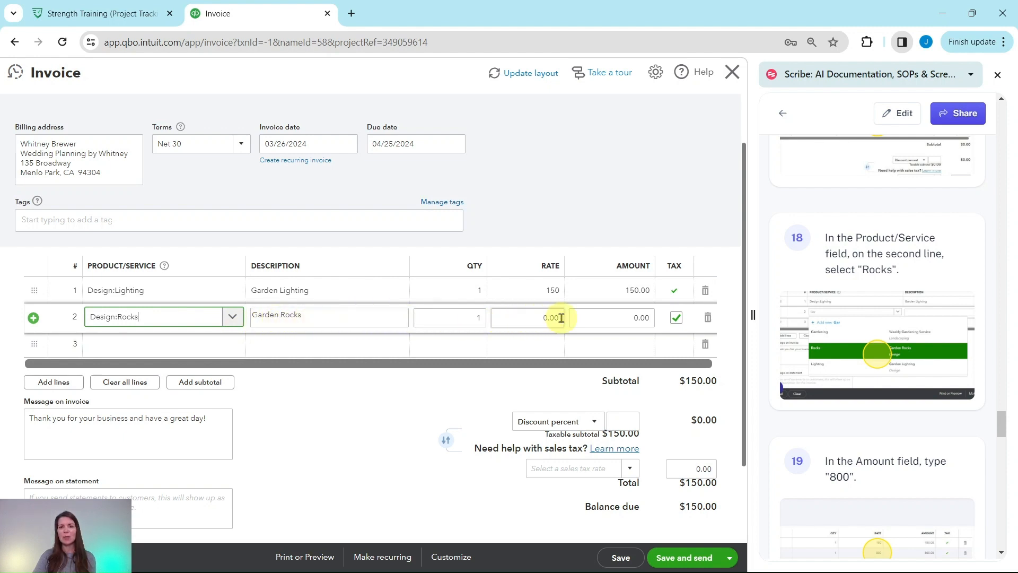
{"action": "scroll", "coordinate": [792, 332], "scroll_direction": "down", "scroll_amount": 5}
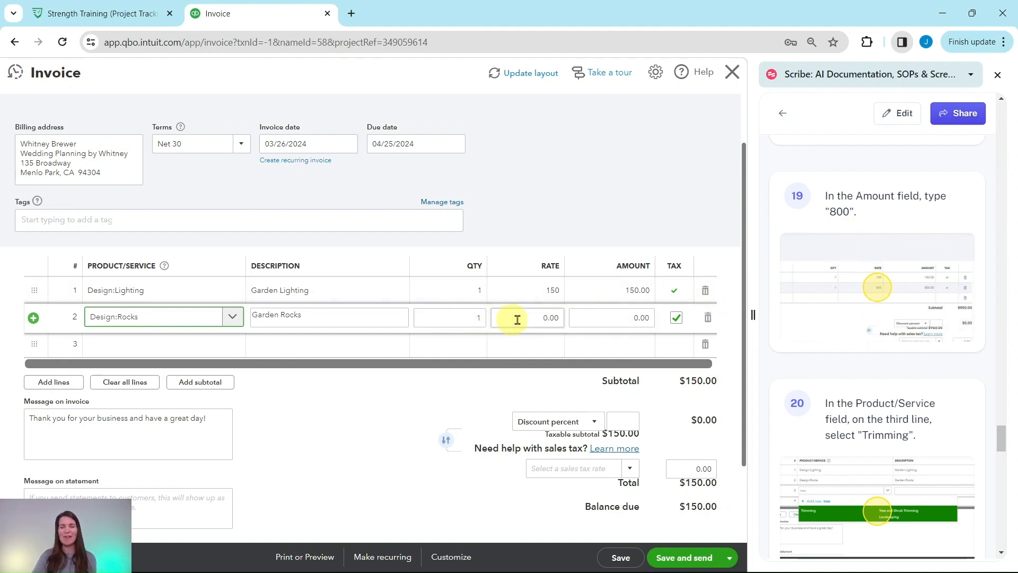
{"action": "left_click", "coordinate": [549, 319]}
{"action": "type", "text": "800"}
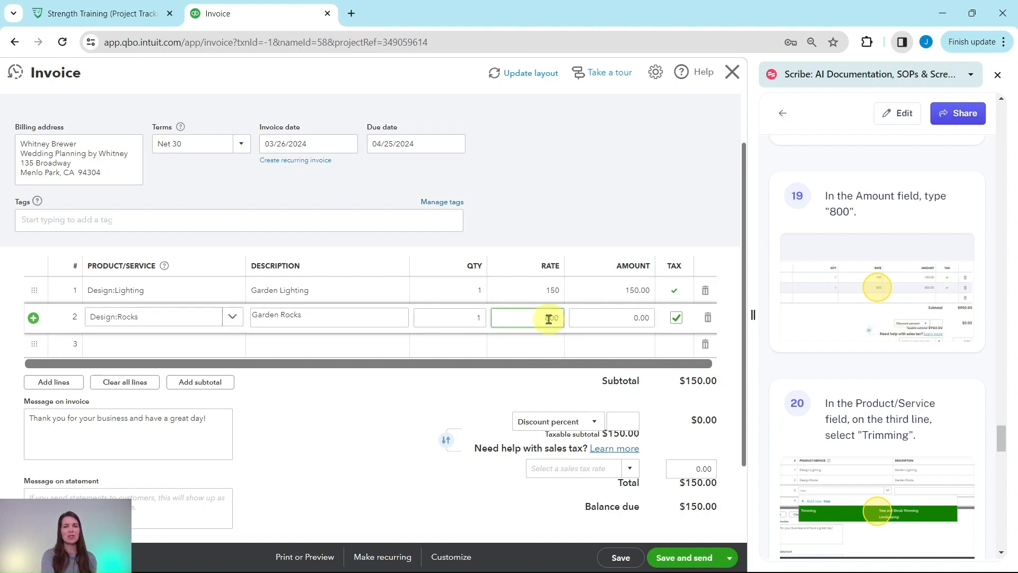
{"action": "key", "text": "Tab"}
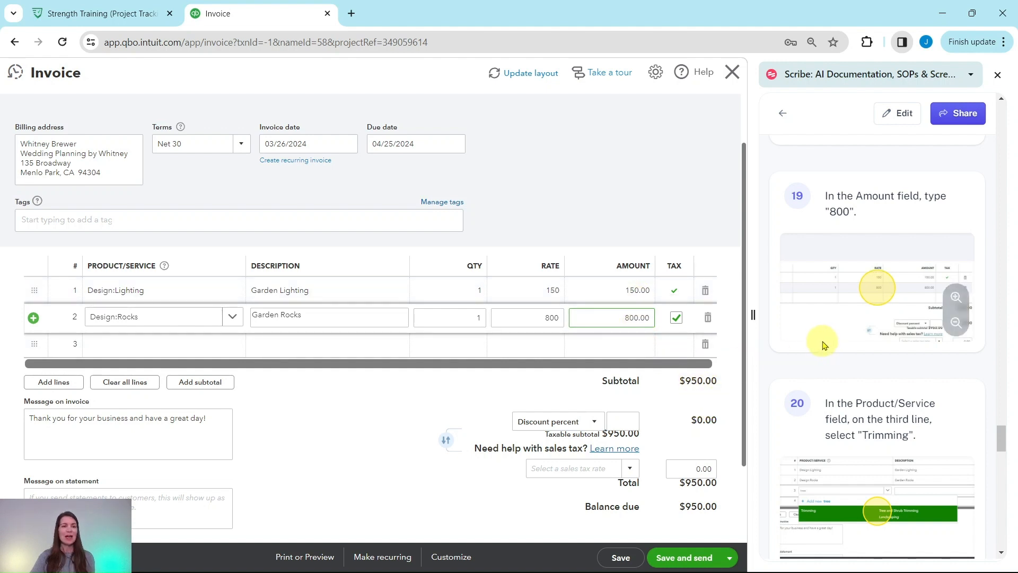
- Add the Trimming service to the third line of the invoice with a quantity of 4
{"action": "scroll", "coordinate": [822, 345], "scroll_direction": "down", "scroll_amount": 4}
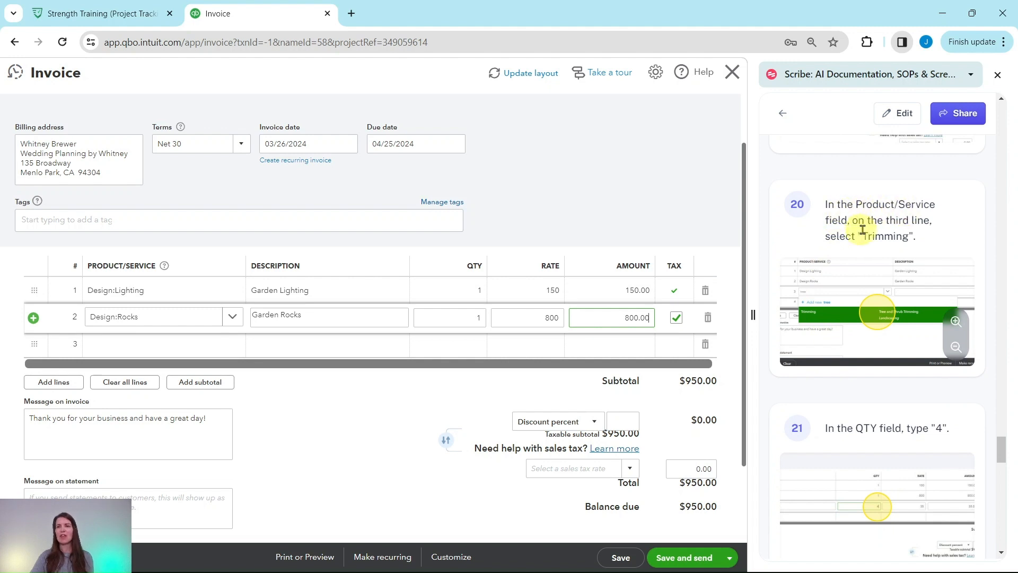
{"action": "scroll", "coordinate": [893, 257], "scroll_direction": "down", "scroll_amount": 1}
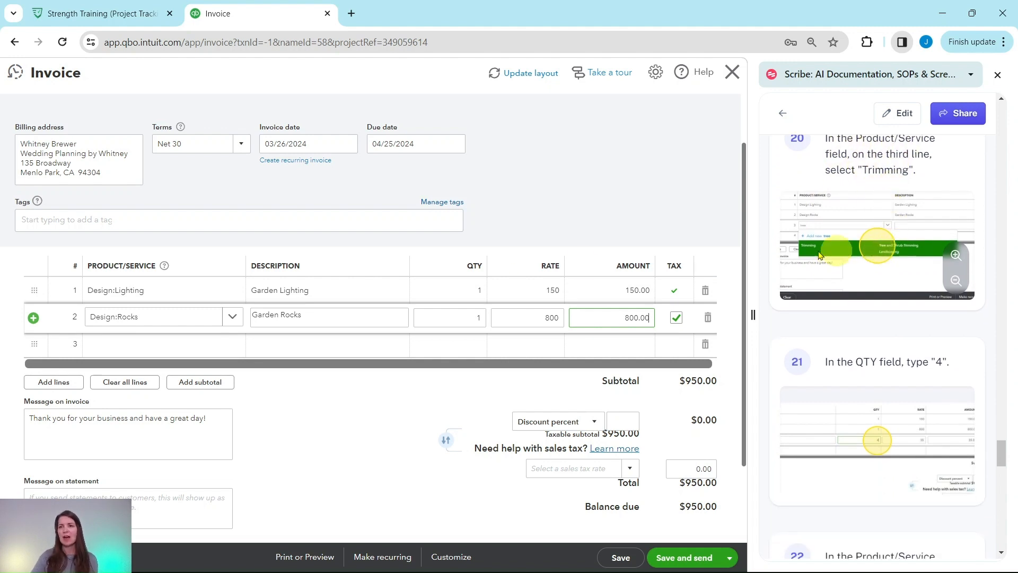
{"action": "left_click", "coordinate": [195, 346]}
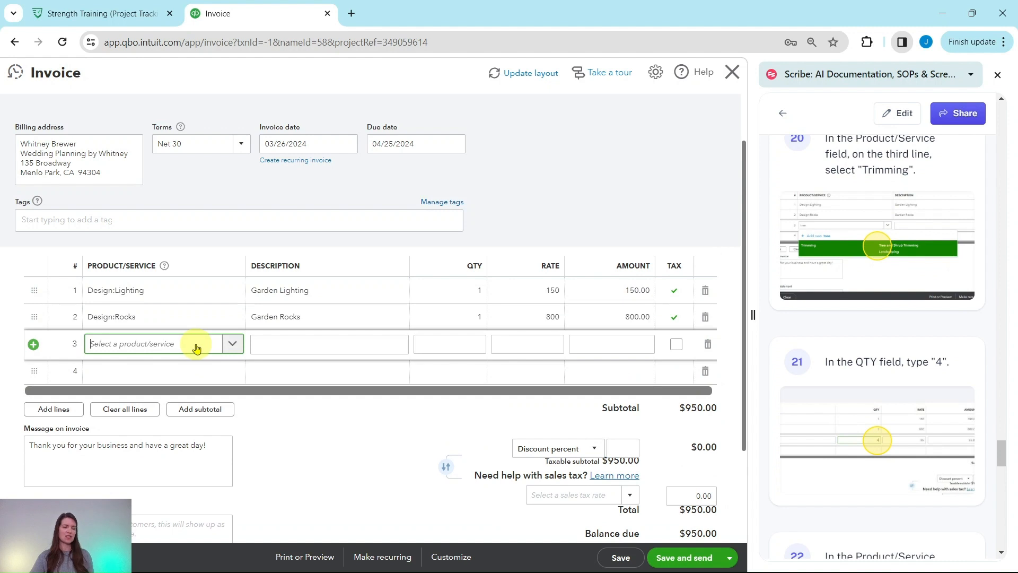
{"action": "type", "text": "trimming"}
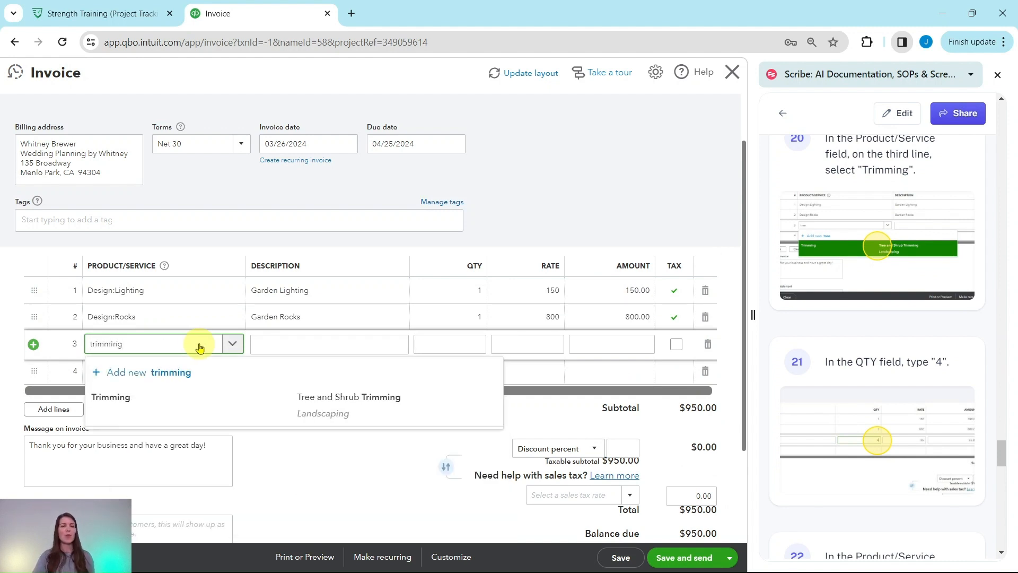
{"action": "left_click", "coordinate": [223, 412]}
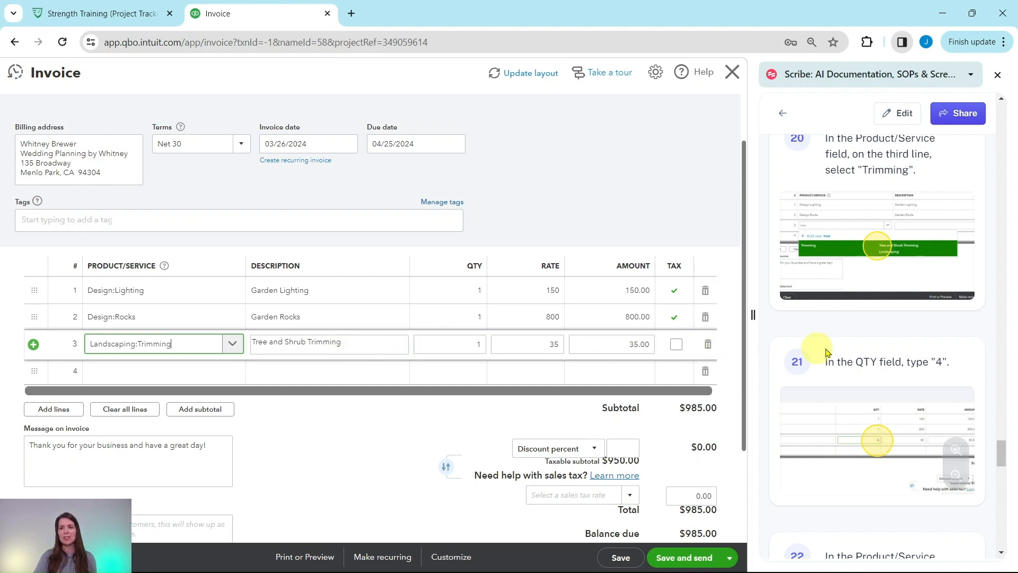
{"action": "scroll", "coordinate": [890, 358], "scroll_direction": "down", "scroll_amount": 3}
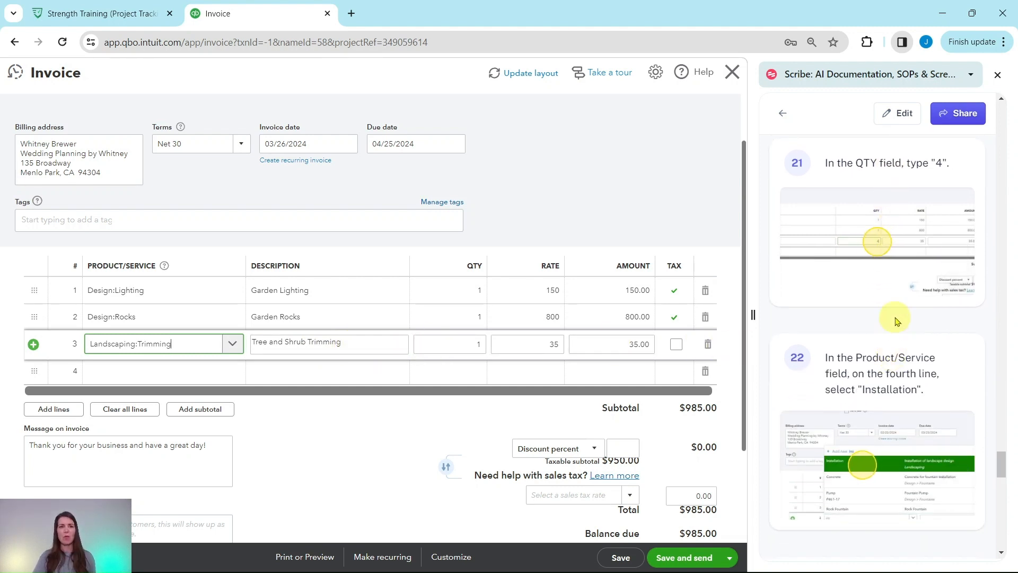
{"action": "left_click", "coordinate": [473, 346]}
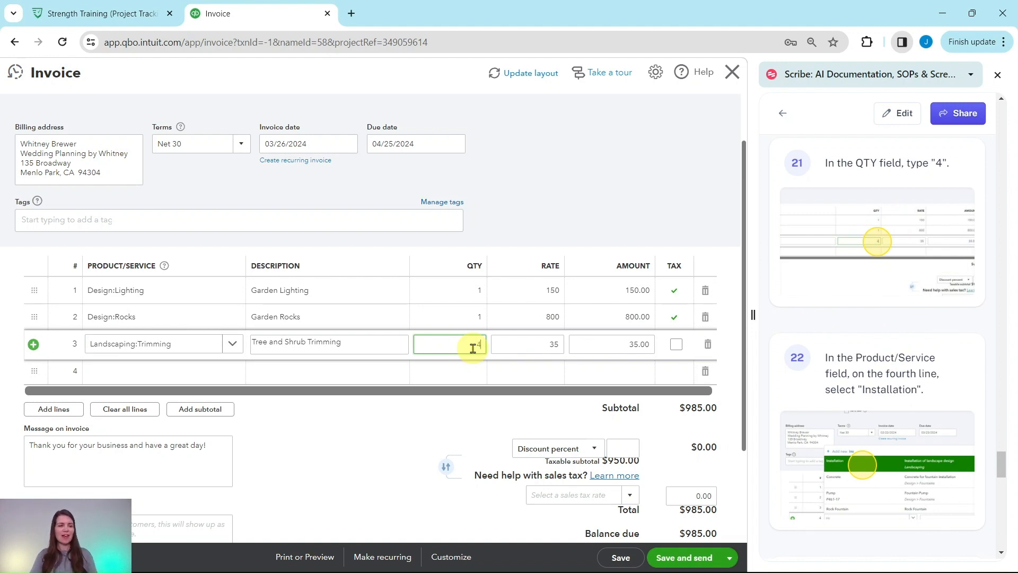
{"action": "key", "text": "Tab"}
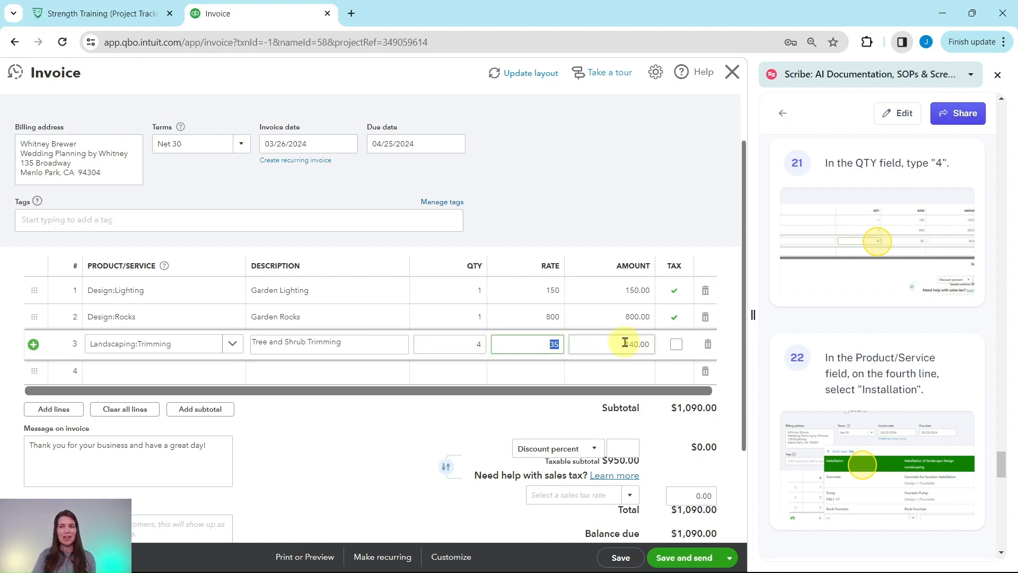
- Add the Installation service to the fourth line of the invoice with a quantity of 4
{"action": "scroll", "coordinate": [903, 340], "scroll_direction": "down", "scroll_amount": 3}
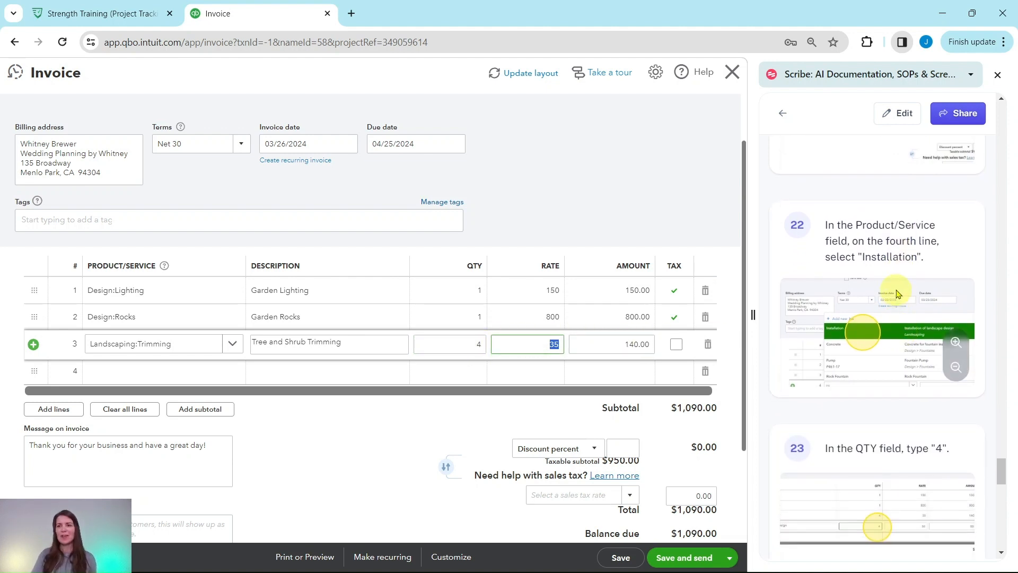
{"action": "scroll", "coordinate": [901, 255], "scroll_direction": "down", "scroll_amount": 1}
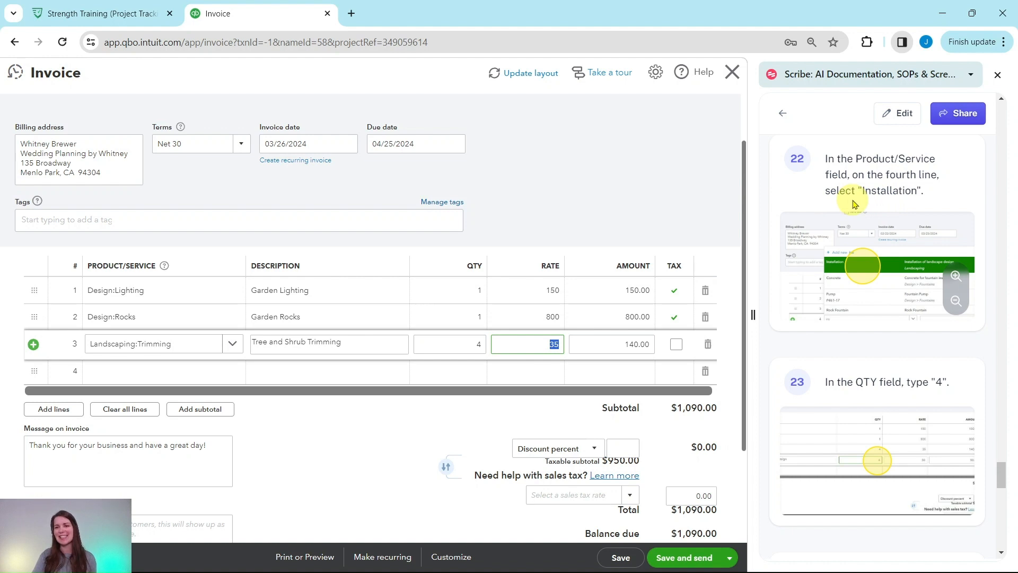
{"action": "scroll", "coordinate": [286, 241], "scroll_direction": "down", "scroll_amount": 2}
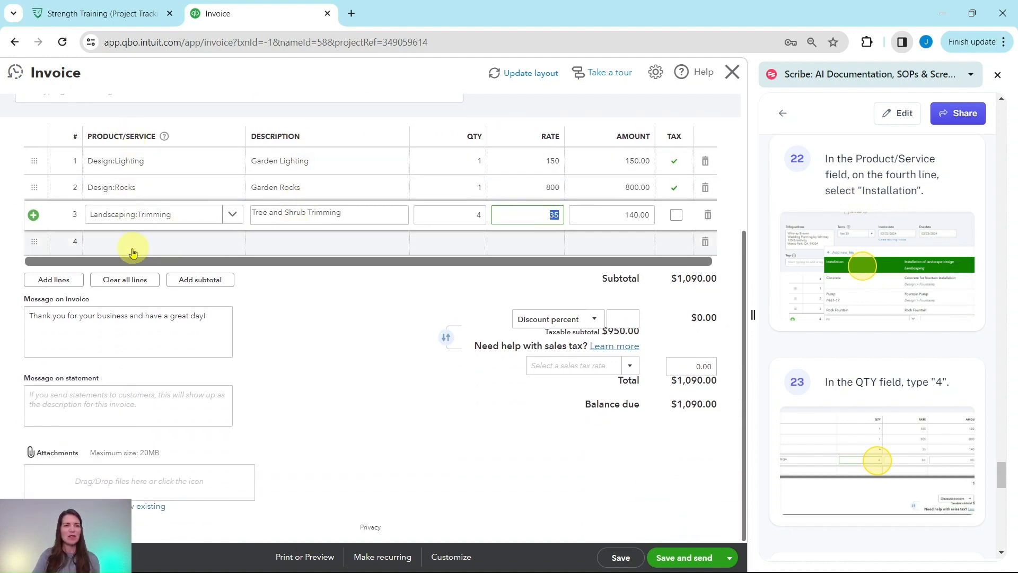
{"action": "left_click", "coordinate": [206, 244]}
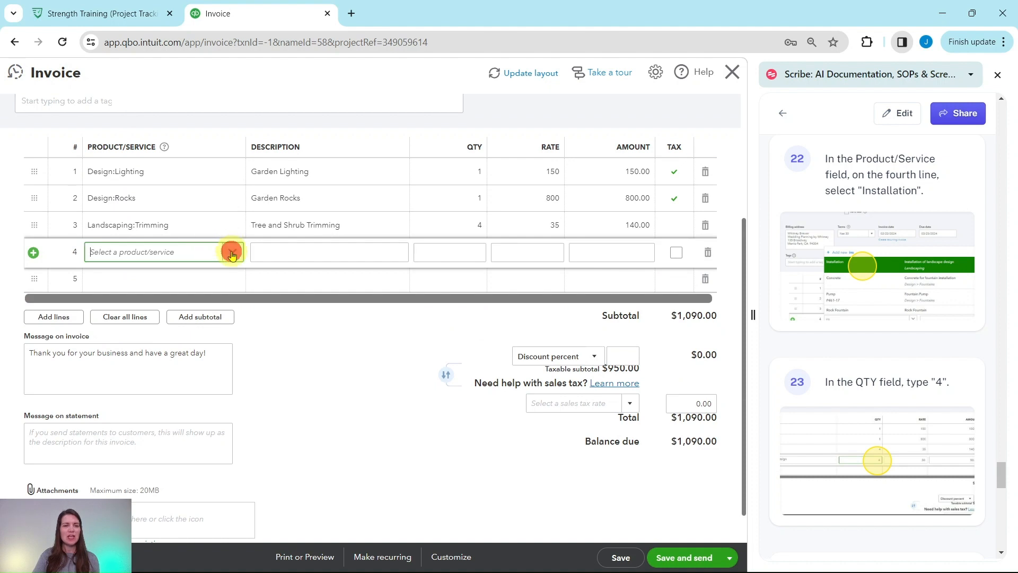
{"action": "left_click", "coordinate": [231, 254]}
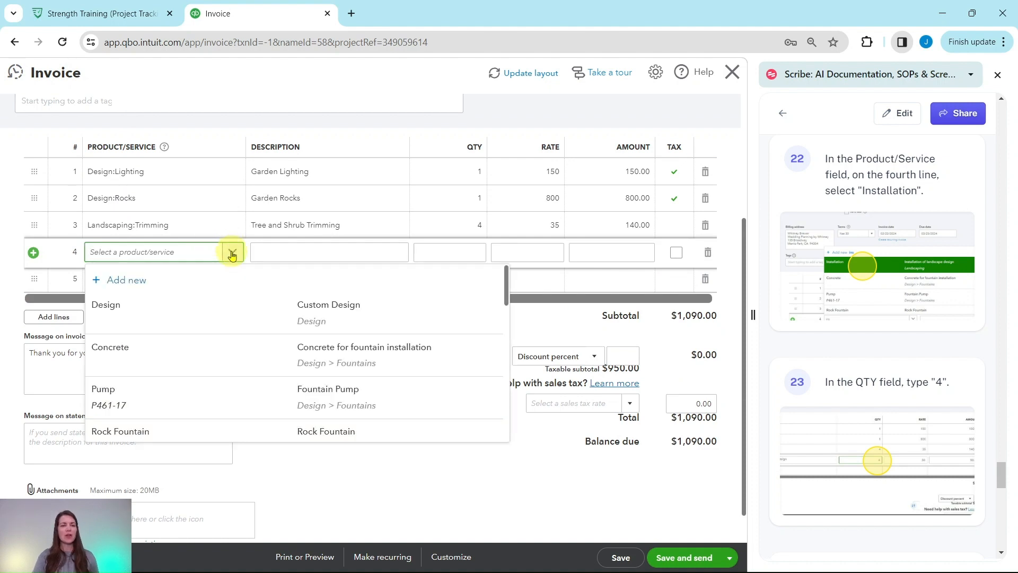
{"action": "type", "text": "installtion"}
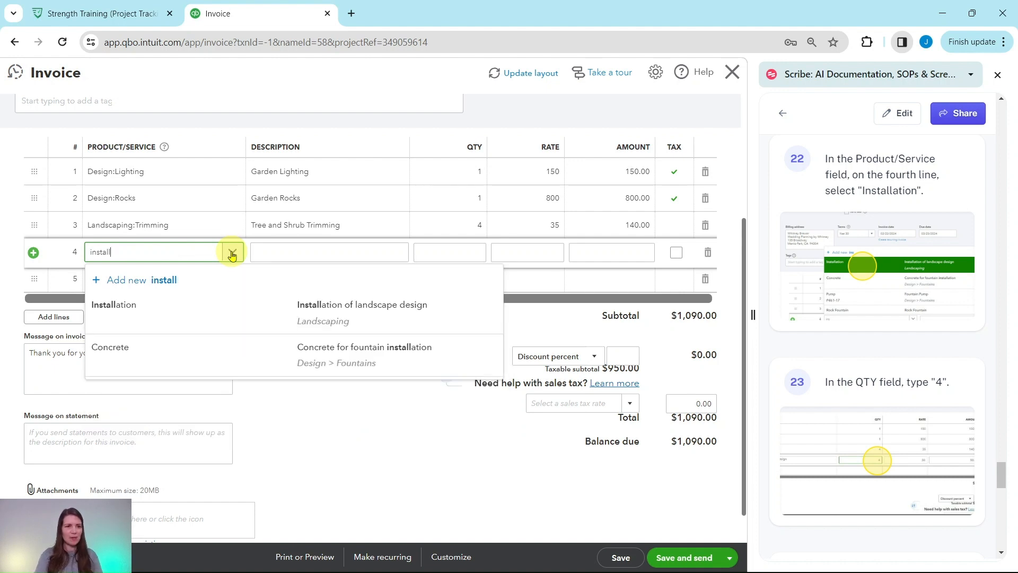
{"action": "left_click", "coordinate": [127, 318]}
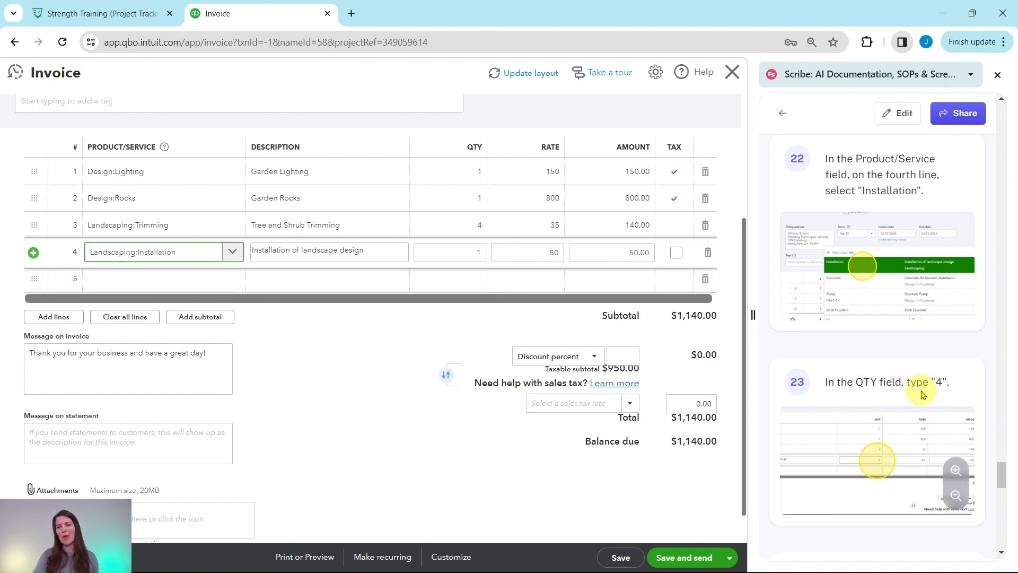
{"action": "left_click", "coordinate": [472, 252]}
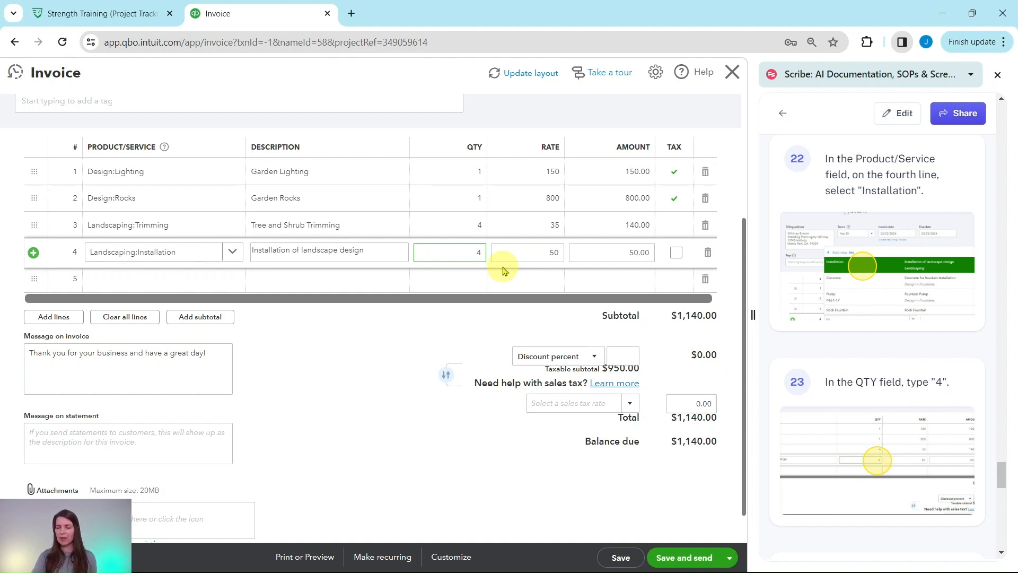
{"action": "key", "text": "Tab"}
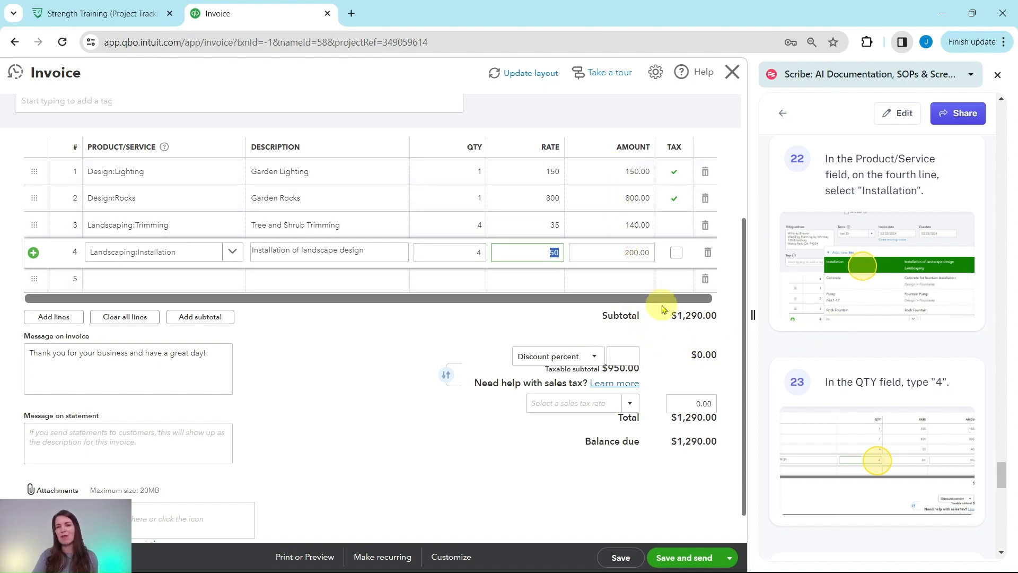
- Save and close the Finch-Crawford Wedding invoice without sending it
{"action": "scroll", "coordinate": [849, 316], "scroll_direction": "down", "scroll_amount": 6}
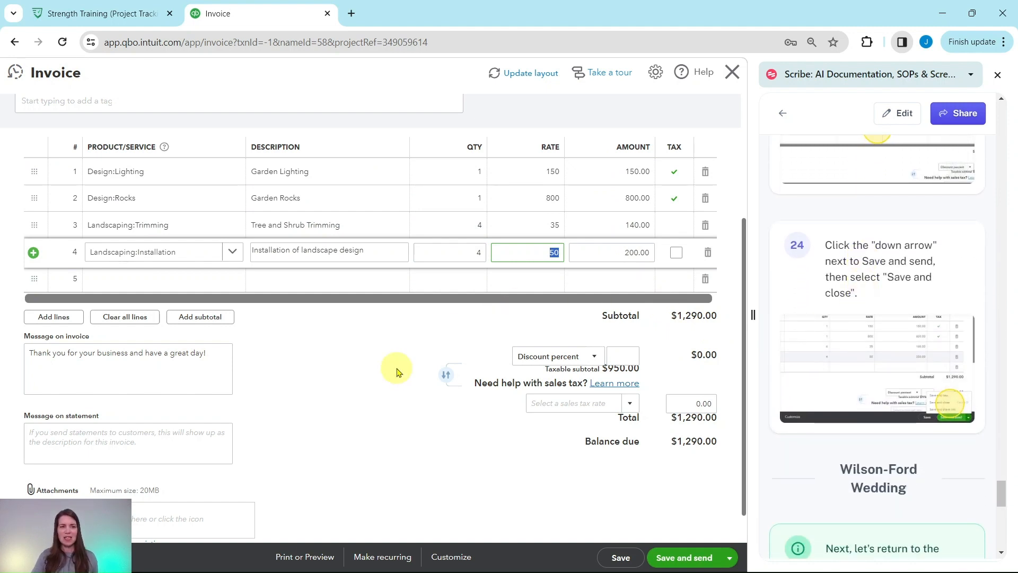
{"action": "scroll", "coordinate": [395, 374], "scroll_direction": "up", "scroll_amount": 4}
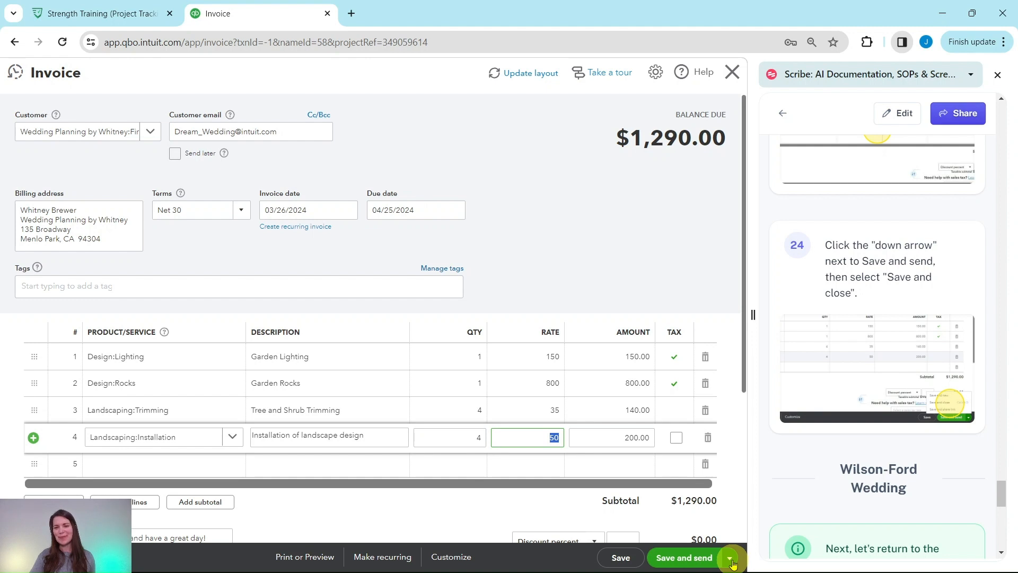
{"action": "left_click", "coordinate": [730, 559]}
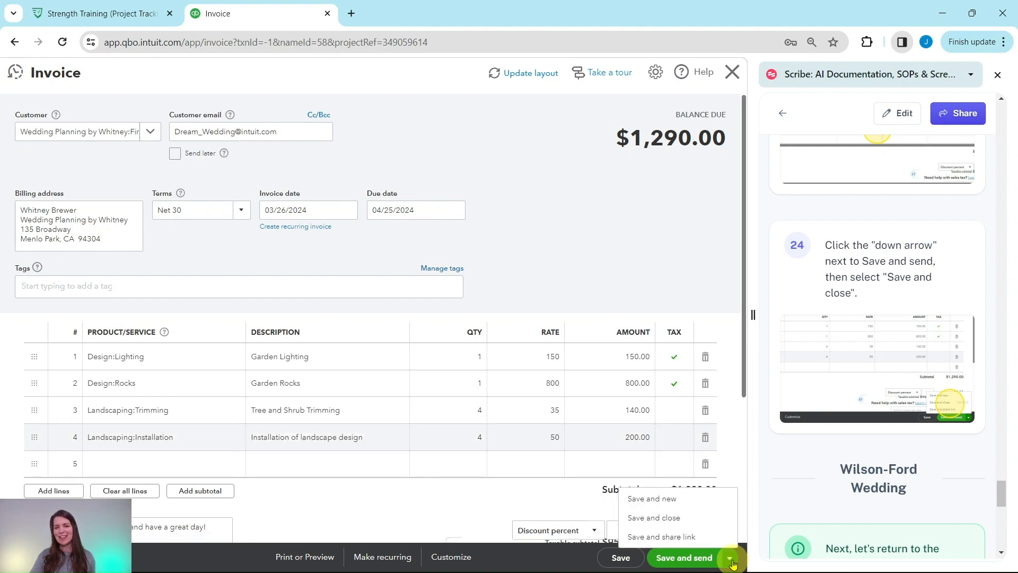
{"action": "left_click", "coordinate": [655, 518]}
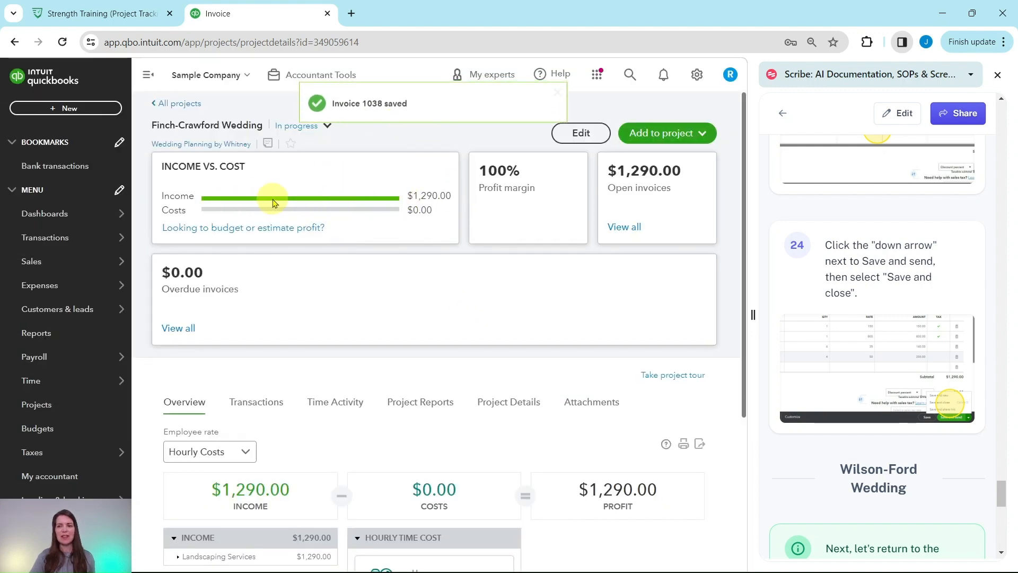
- Return to the list of all projects and start a new project named Wilson-Ford Wedding
{"action": "scroll", "coordinate": [885, 339], "scroll_direction": "down", "scroll_amount": 6}
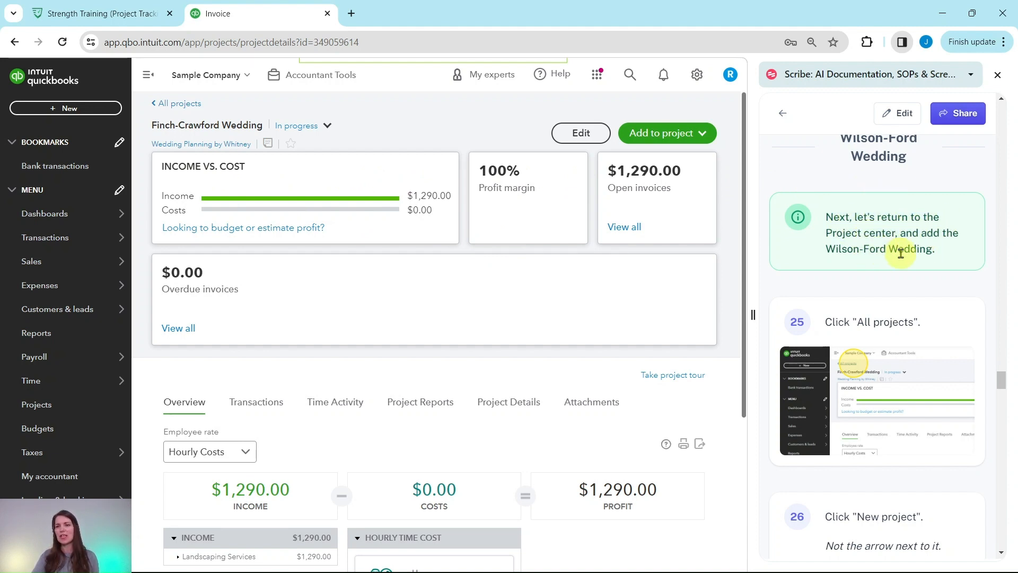
{"action": "scroll", "coordinate": [880, 254], "scroll_direction": "down", "scroll_amount": 3}
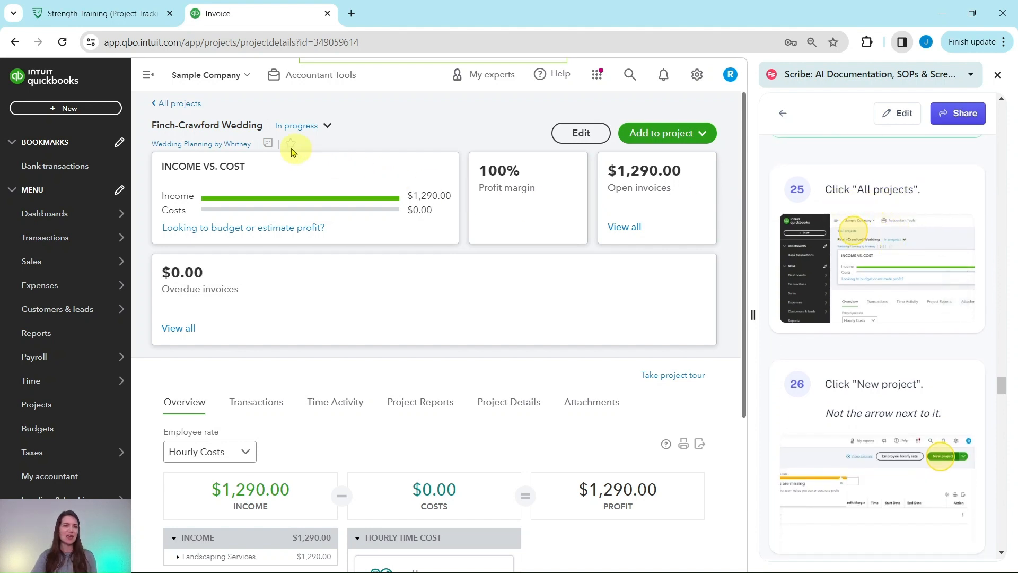
{"action": "left_click", "coordinate": [172, 110]}
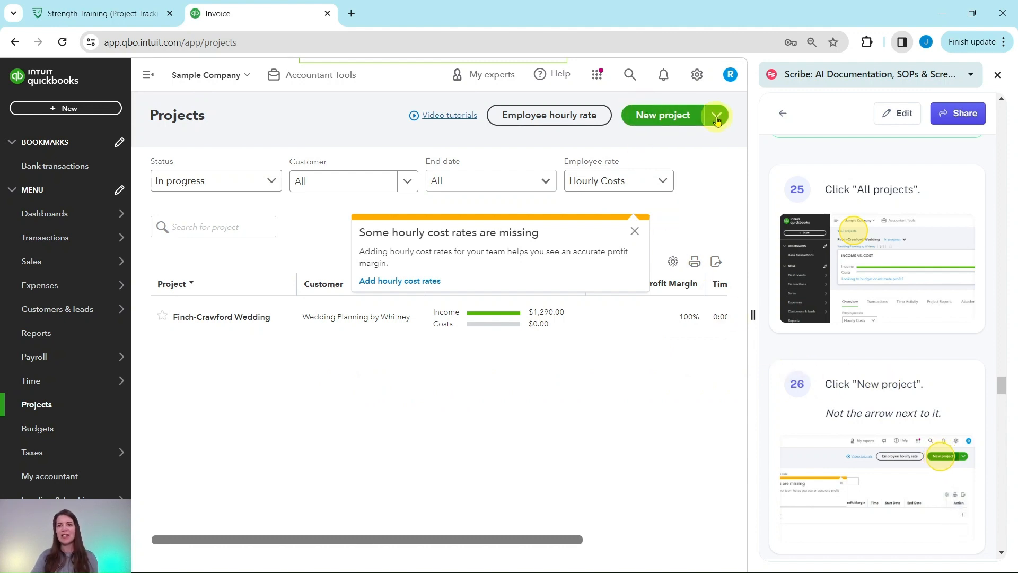
{"action": "left_click", "coordinate": [656, 115]}
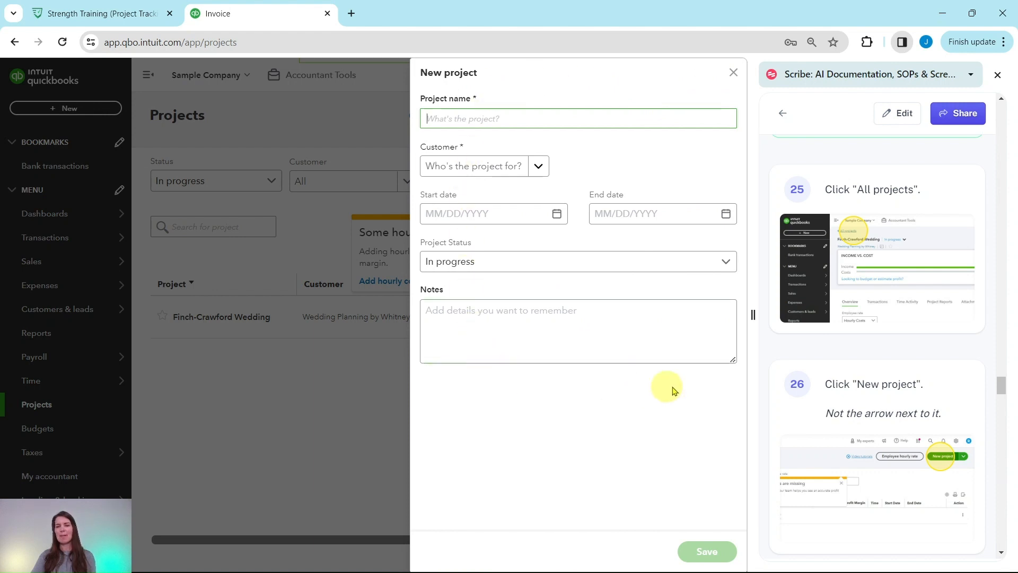
{"action": "scroll", "coordinate": [862, 372], "scroll_direction": "down", "scroll_amount": 4}
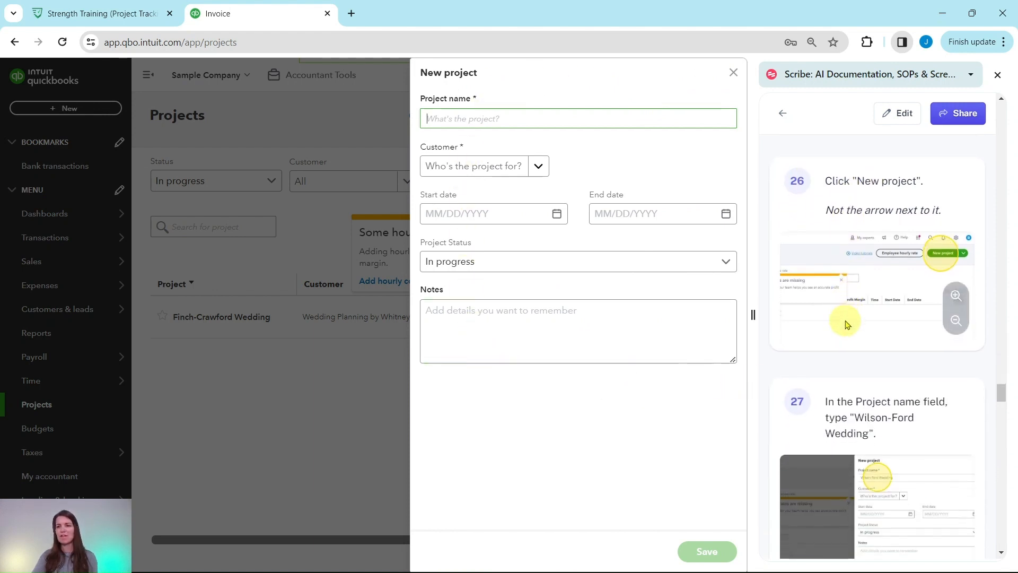
{"action": "scroll", "coordinate": [843, 324], "scroll_direction": "down", "scroll_amount": 5}
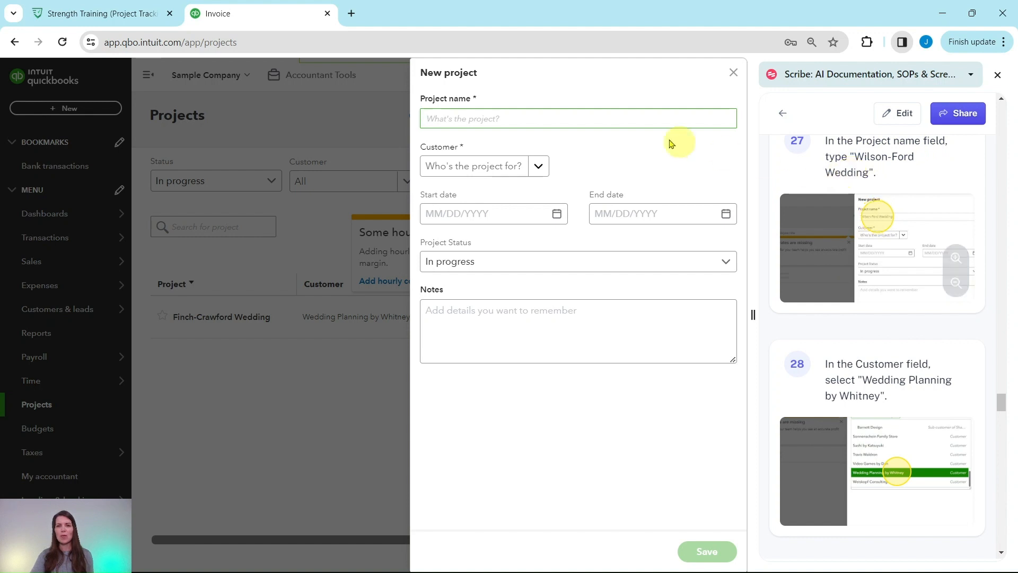
{"action": "type", "text": "Wilson-Ford Wedding"}
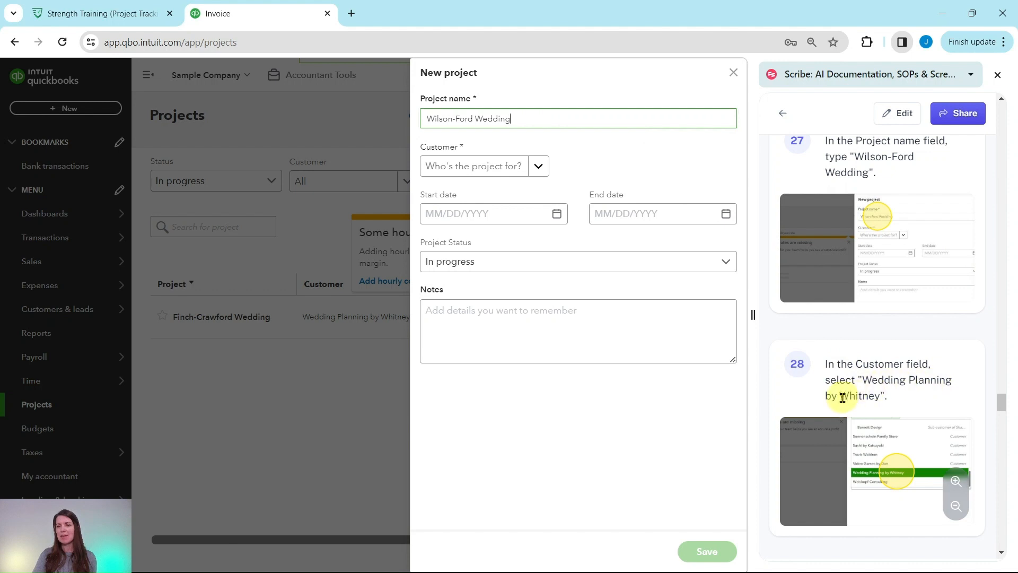
- Assign the new project to the customer Wedding Planning by Whitney and save it with the remaining fields as they are
{"action": "left_click", "coordinate": [500, 168]}
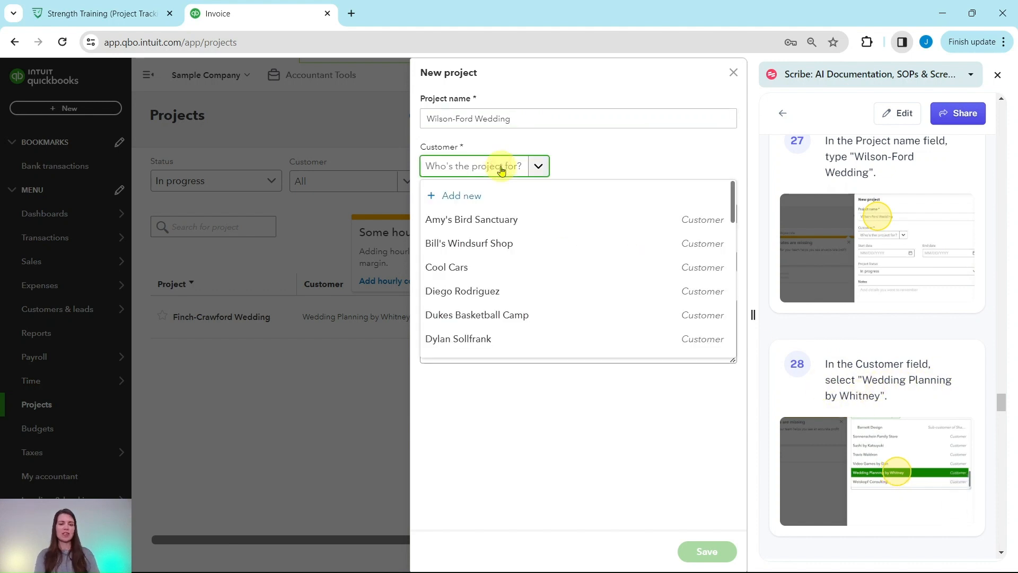
{"action": "type", "text": "wedding"}
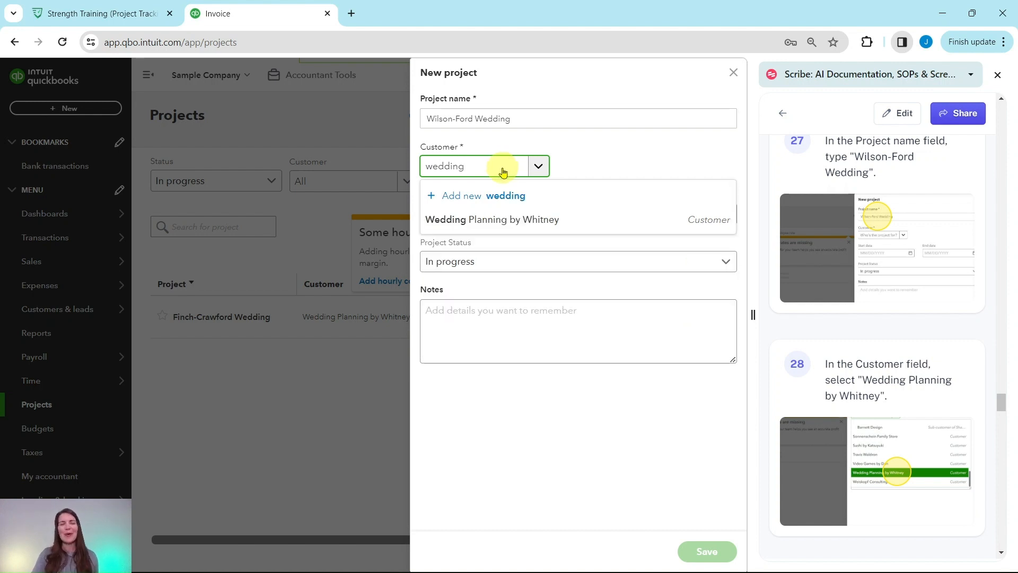
{"action": "left_click", "coordinate": [479, 226]}
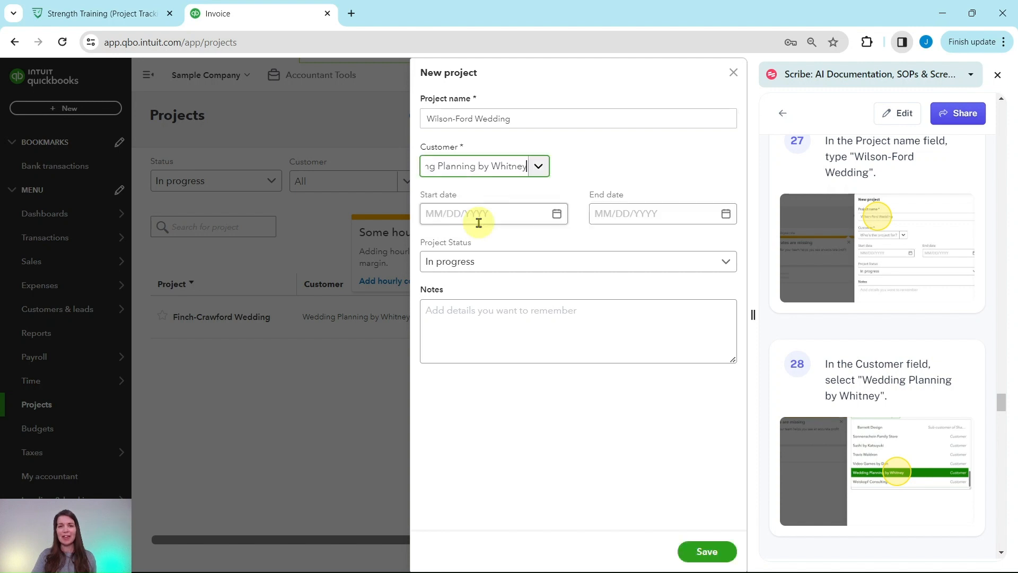
{"action": "scroll", "coordinate": [909, 259], "scroll_direction": "down", "scroll_amount": 5}
{"action": "scroll", "coordinate": [906, 250], "scroll_direction": "down", "scroll_amount": 3}
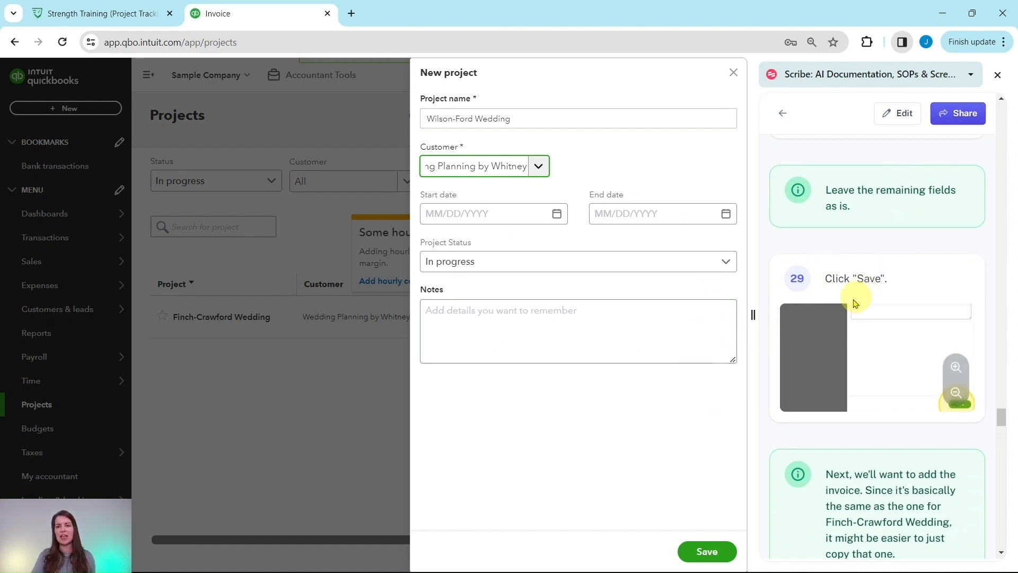
{"action": "left_click", "coordinate": [708, 553]}
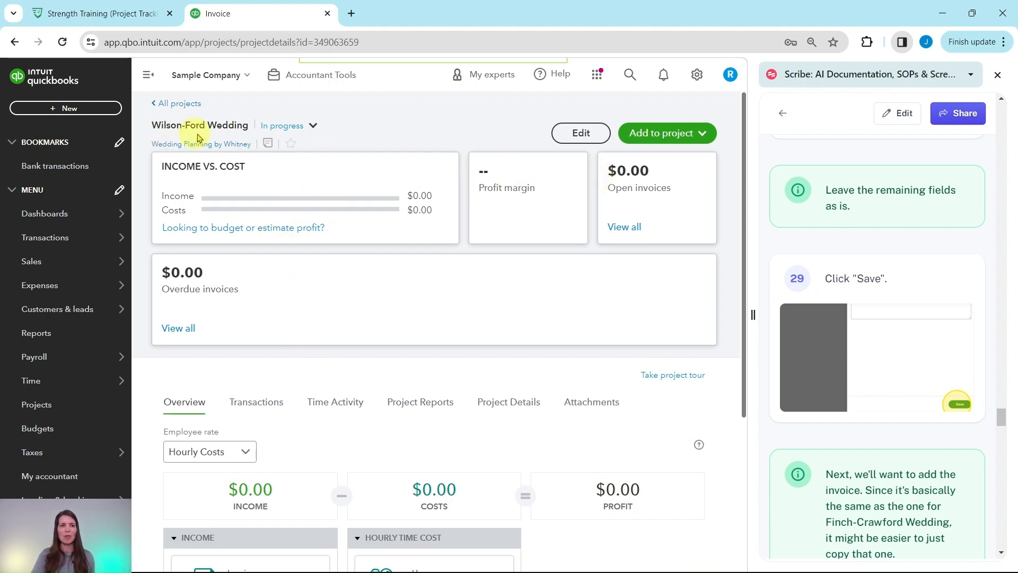
- Go back to the list of all projects and open the Finch-Crawford Wedding project
{"action": "scroll", "coordinate": [838, 307], "scroll_direction": "down", "scroll_amount": 5}
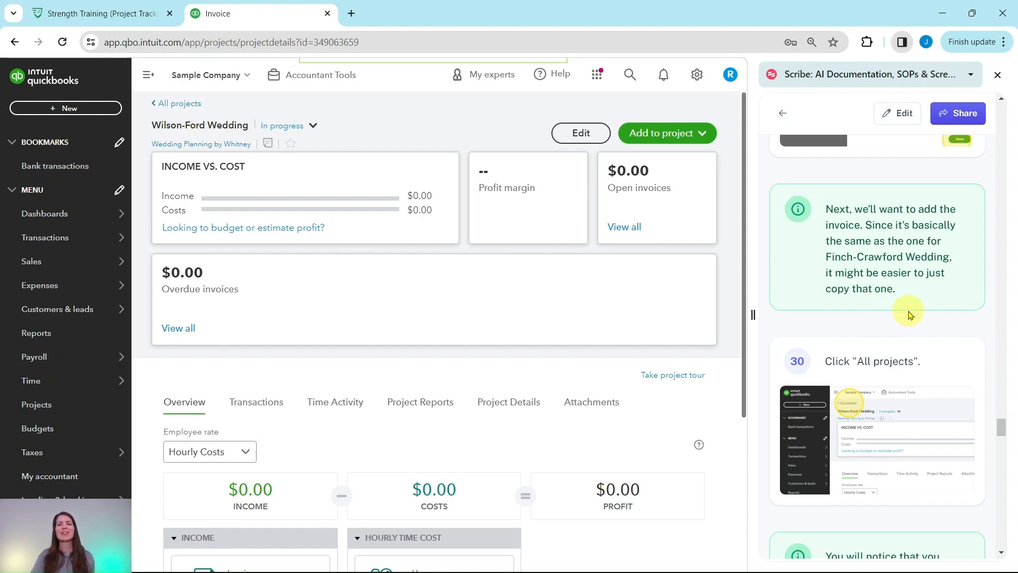
{"action": "scroll", "coordinate": [906, 310], "scroll_direction": "down", "scroll_amount": 2}
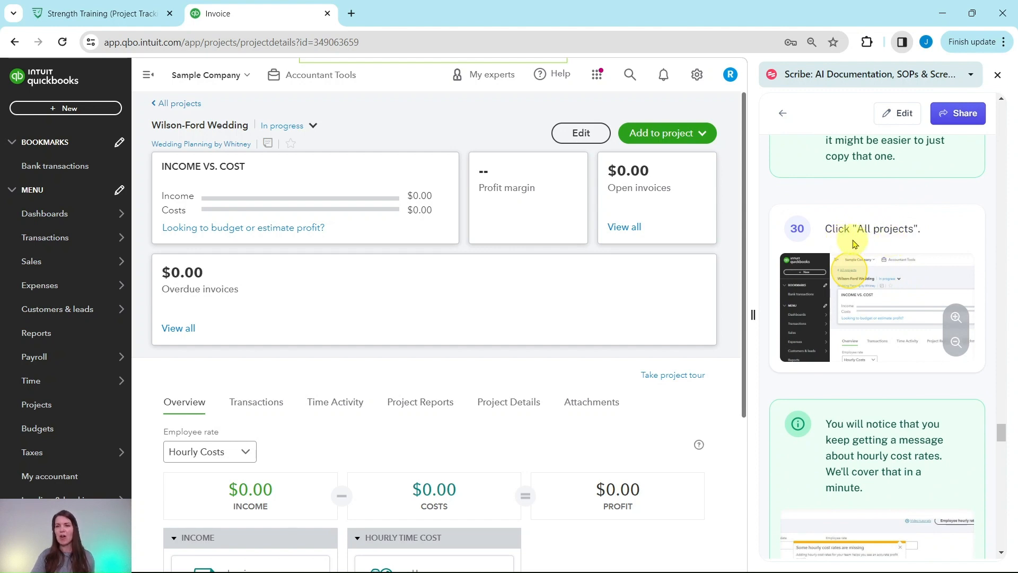
{"action": "left_click", "coordinate": [170, 104]}
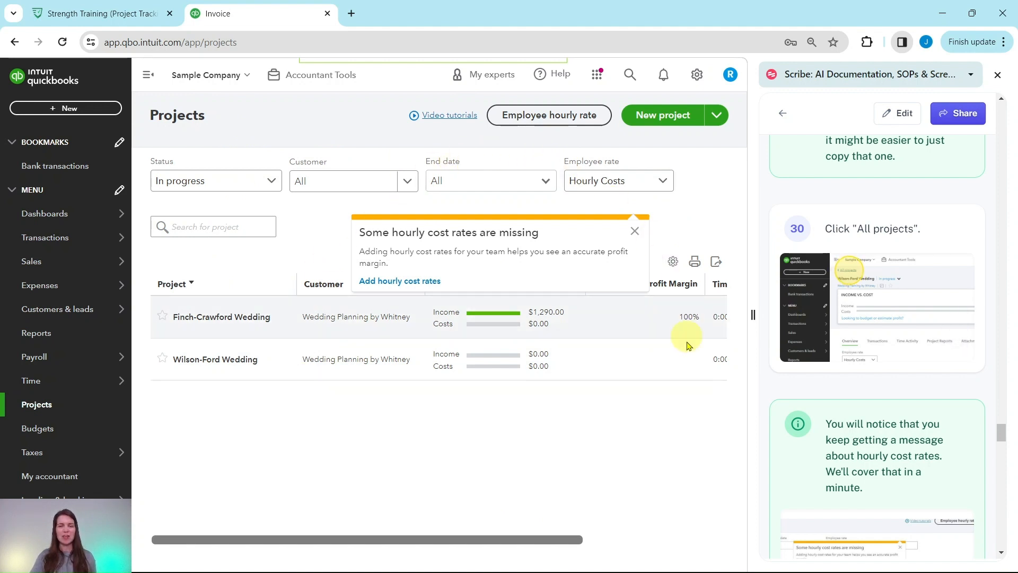
{"action": "scroll", "coordinate": [790, 379], "scroll_direction": "down", "scroll_amount": 1}
{"action": "scroll", "coordinate": [790, 379], "scroll_direction": "down", "scroll_amount": 2}
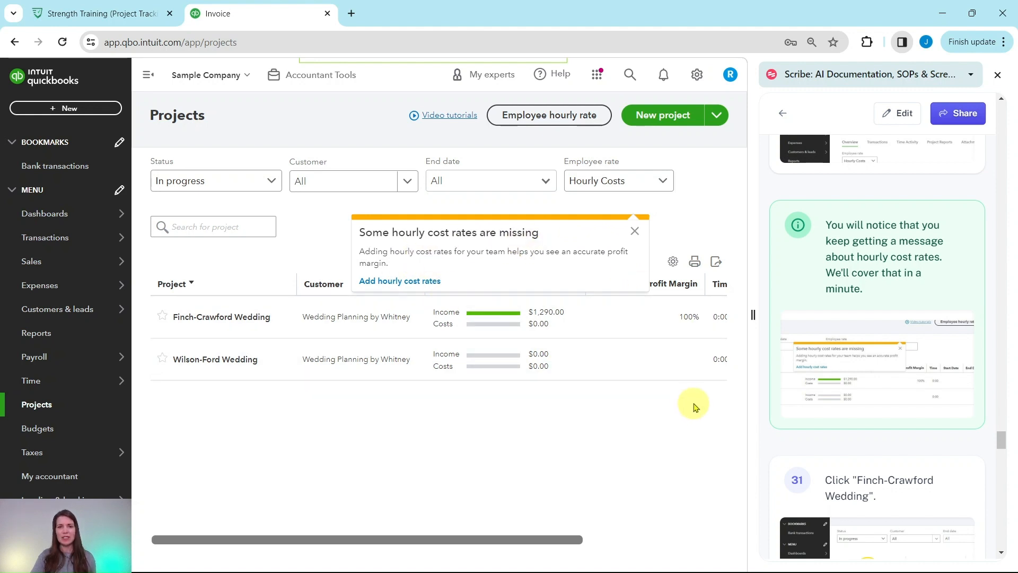
{"action": "scroll", "coordinate": [894, 350], "scroll_direction": "down", "scroll_amount": 5}
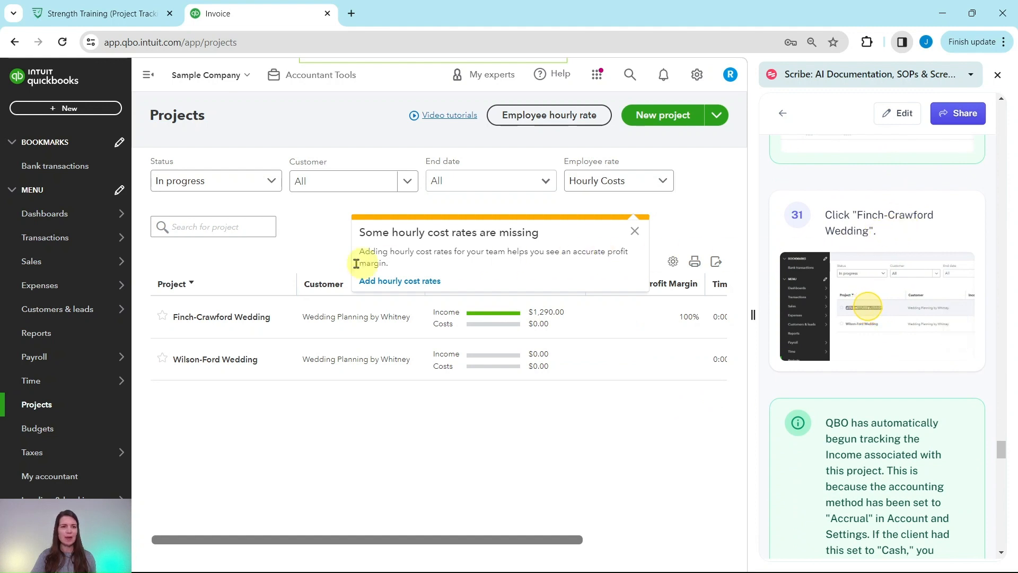
{"action": "left_click", "coordinate": [235, 318]}
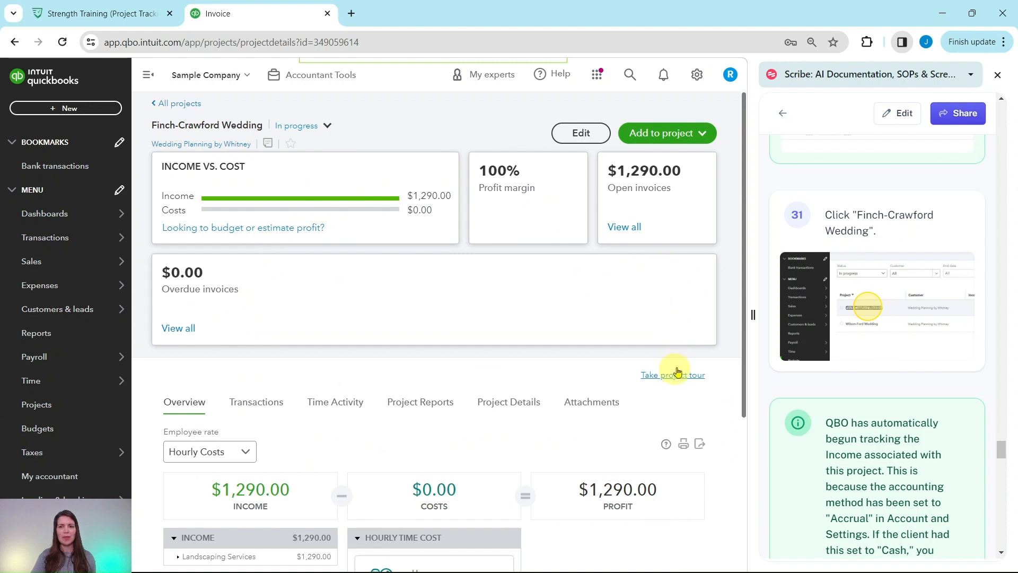
- Open the transaction report of all income recorded for the Finch-Crawford Wedding project
{"action": "scroll", "coordinate": [811, 347], "scroll_direction": "down", "scroll_amount": 3}
{"action": "scroll", "coordinate": [811, 346], "scroll_direction": "down", "scroll_amount": 1}
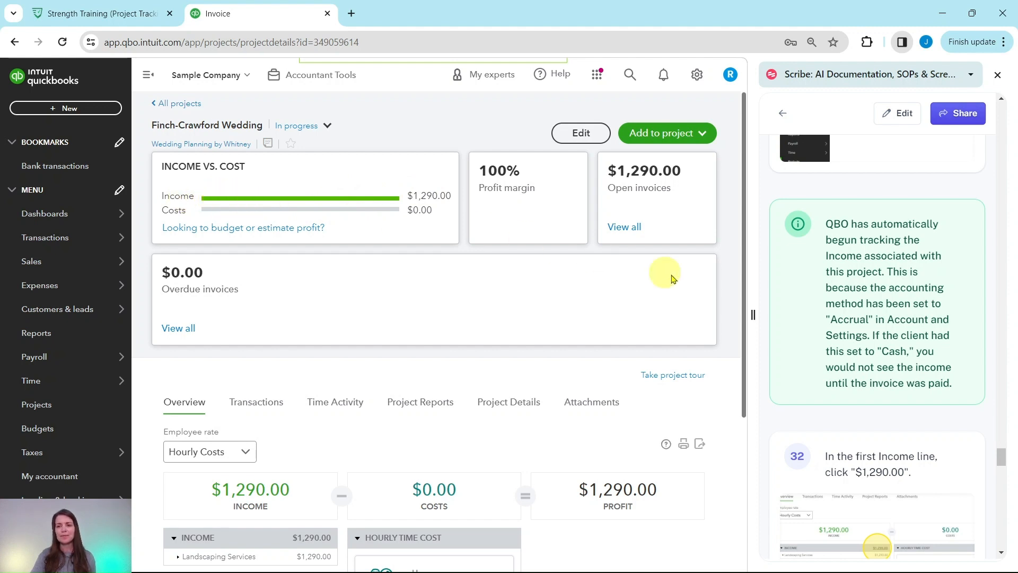
{"action": "scroll", "coordinate": [811, 296], "scroll_direction": "down", "scroll_amount": 5}
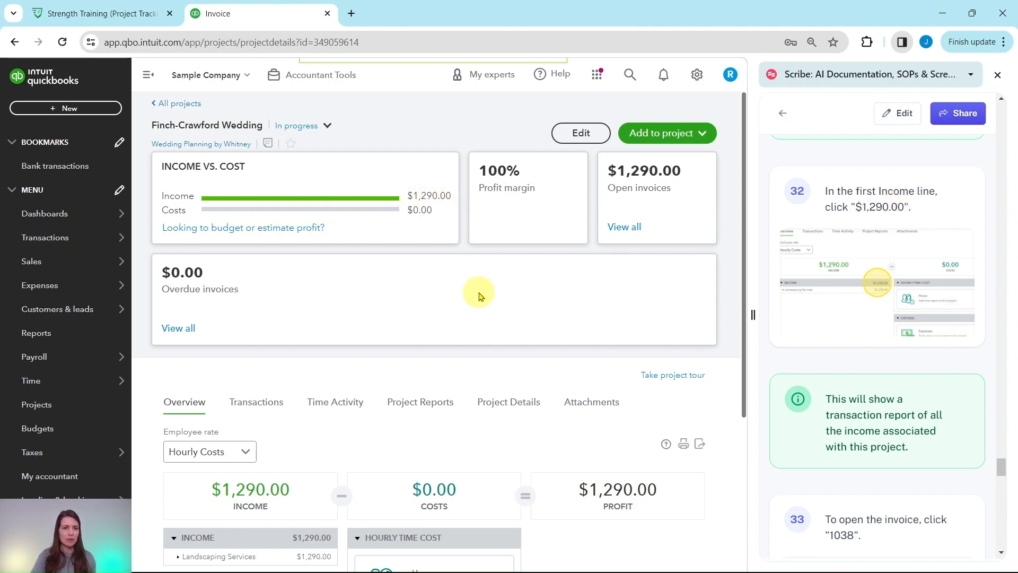
{"action": "scroll", "coordinate": [490, 294], "scroll_direction": "down", "scroll_amount": 4}
{"action": "scroll", "coordinate": [470, 307], "scroll_direction": "up", "scroll_amount": 5}
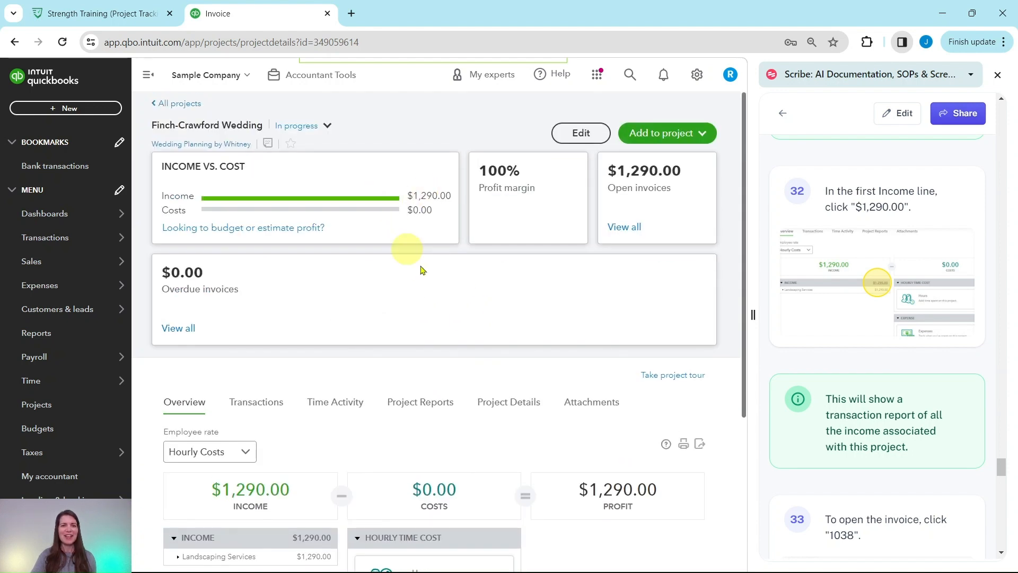
{"action": "scroll", "coordinate": [389, 334], "scroll_direction": "down", "scroll_amount": 3}
{"action": "scroll", "coordinate": [390, 334], "scroll_direction": "down", "scroll_amount": 2}
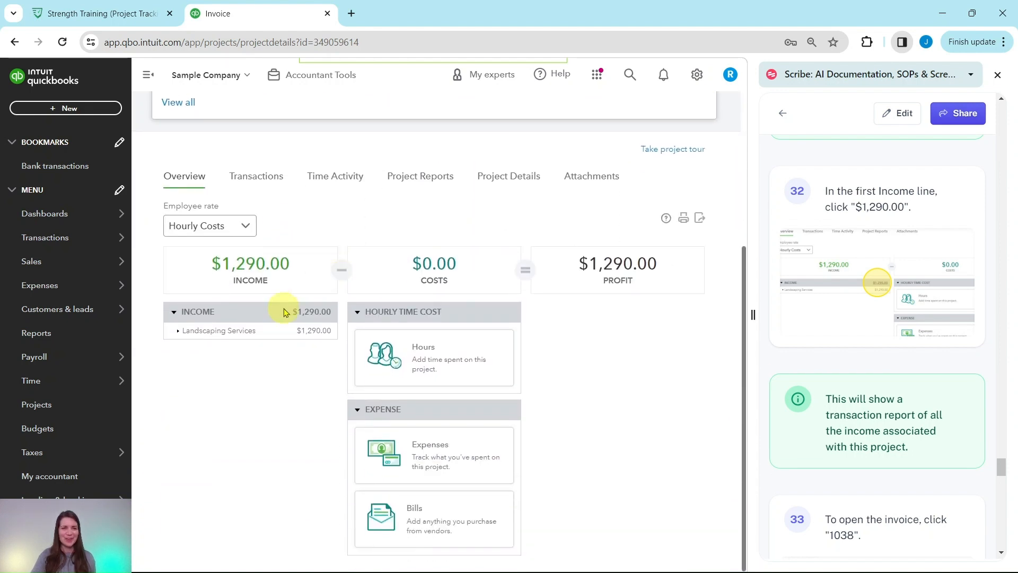
{"action": "left_click", "coordinate": [313, 312]}
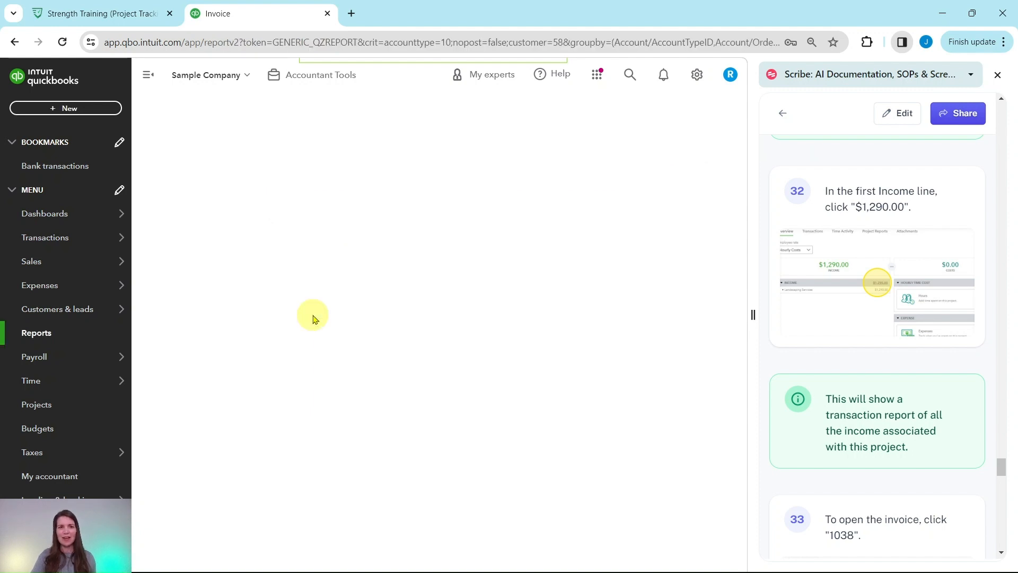
- Open the project's invoice from the Tree and Shrub Trimming line of the report and create a copy of it
{"action": "scroll", "coordinate": [900, 416], "scroll_direction": "down", "scroll_amount": 2}
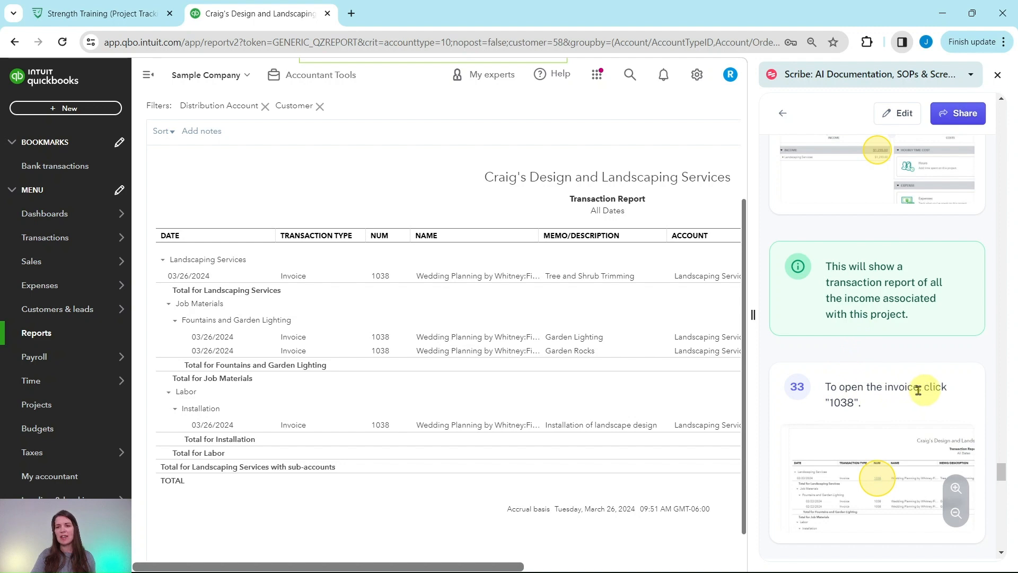
{"action": "left_click", "coordinate": [385, 281]}
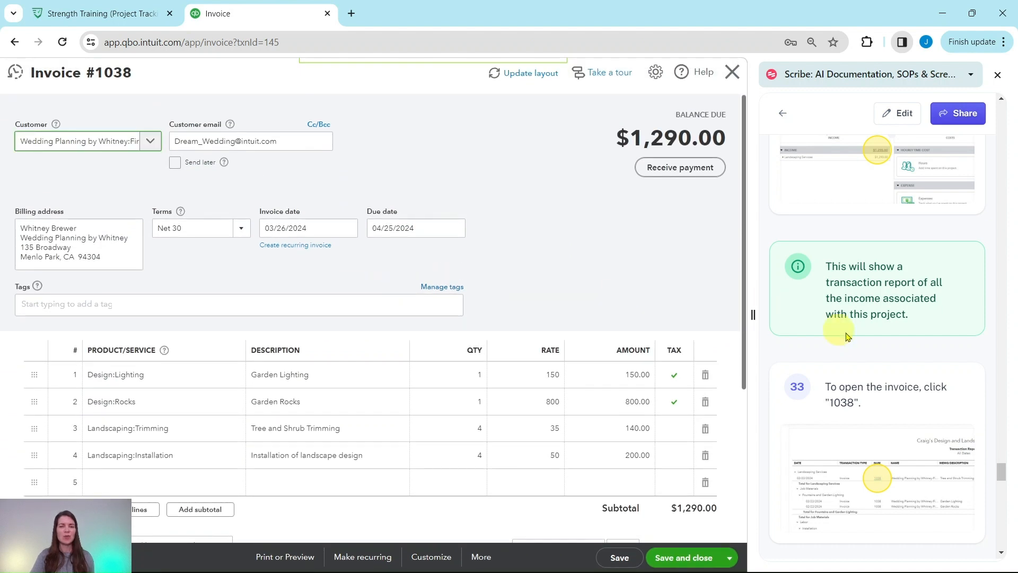
{"action": "scroll", "coordinate": [848, 340], "scroll_direction": "down", "scroll_amount": 2}
{"action": "scroll", "coordinate": [851, 342], "scroll_direction": "down", "scroll_amount": 5}
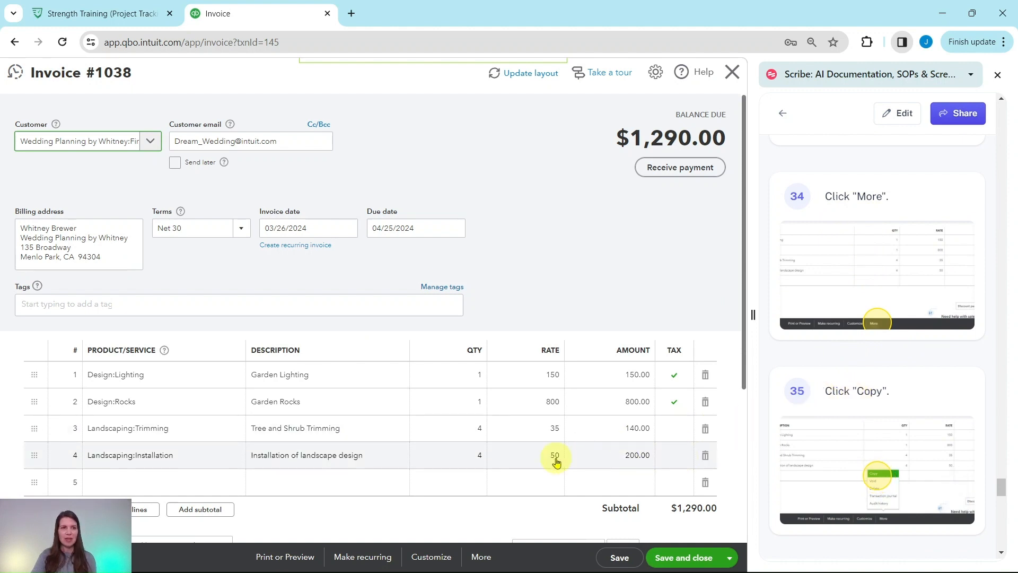
{"action": "left_click", "coordinate": [481, 559]}
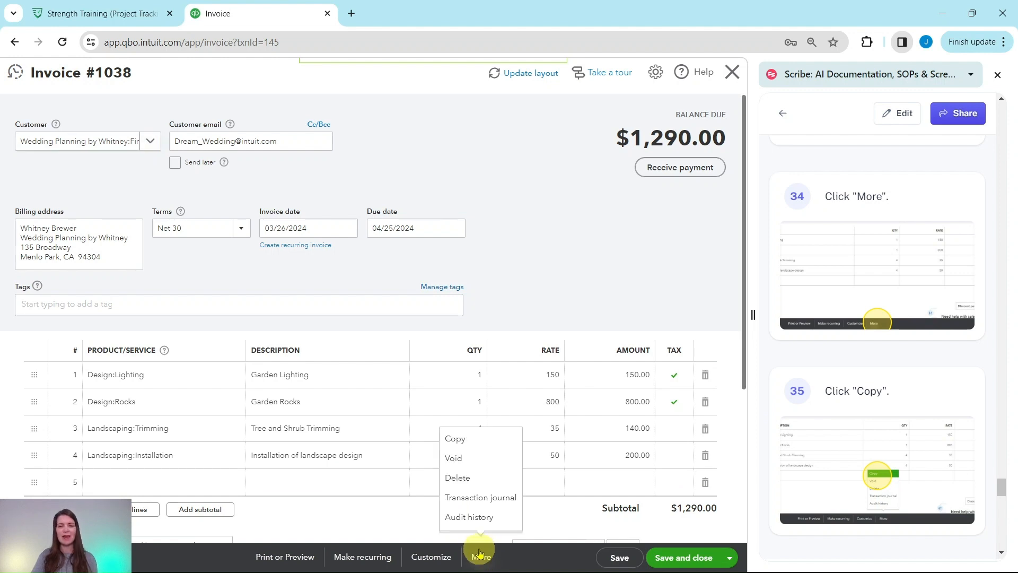
{"action": "left_click", "coordinate": [455, 438]}
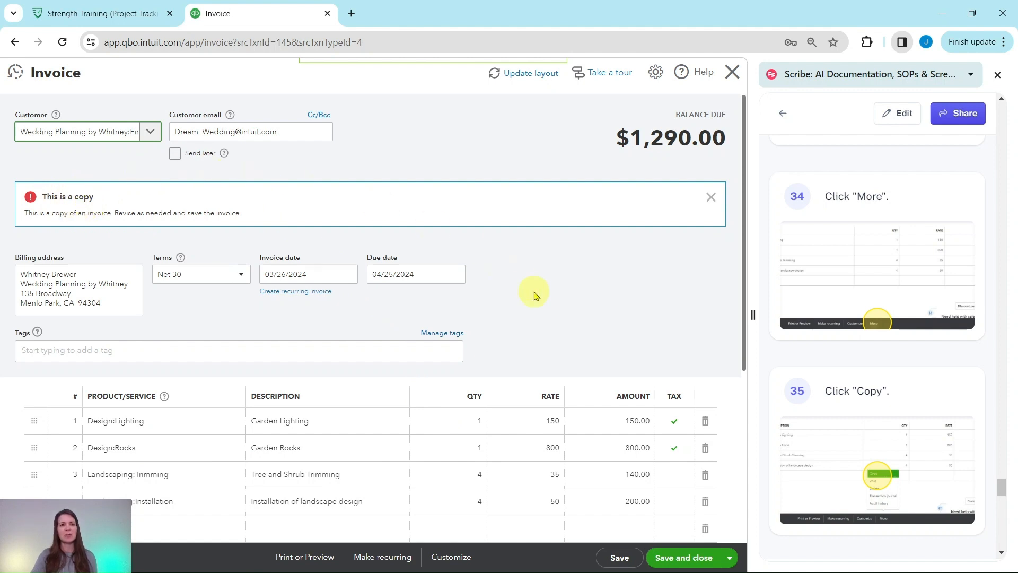
- Assign the copied invoice to the Wilson-Ford Wedding project of Wedding Planning by Whitney
{"action": "scroll", "coordinate": [845, 316], "scroll_direction": "down", "scroll_amount": 7}
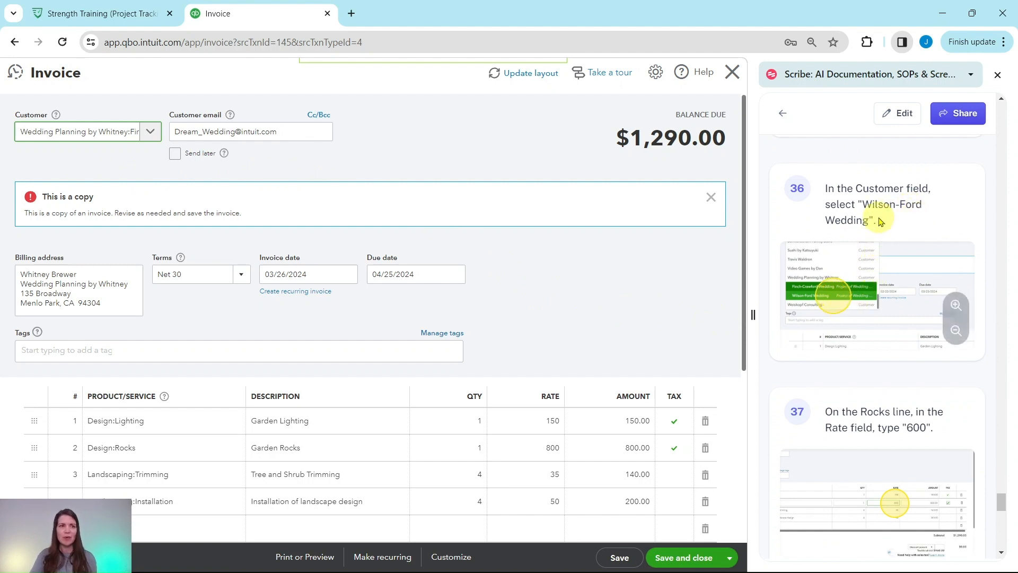
{"action": "left_click", "coordinate": [149, 136]}
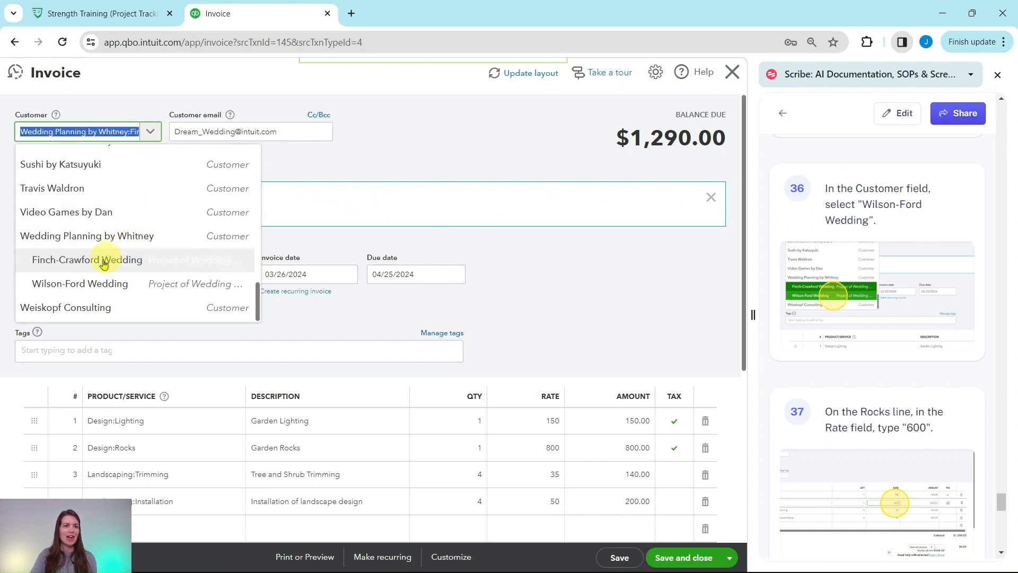
{"action": "left_click", "coordinate": [81, 290]}
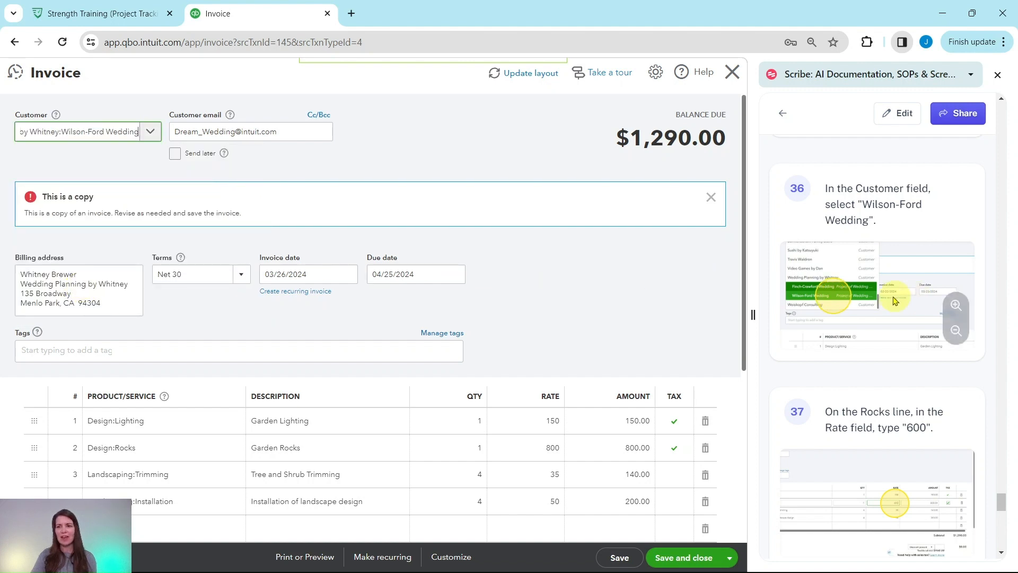
- Set the rate of the Design:Rocks line on the copied invoice to 600
{"action": "scroll", "coordinate": [885, 300], "scroll_direction": "down", "scroll_amount": 3}
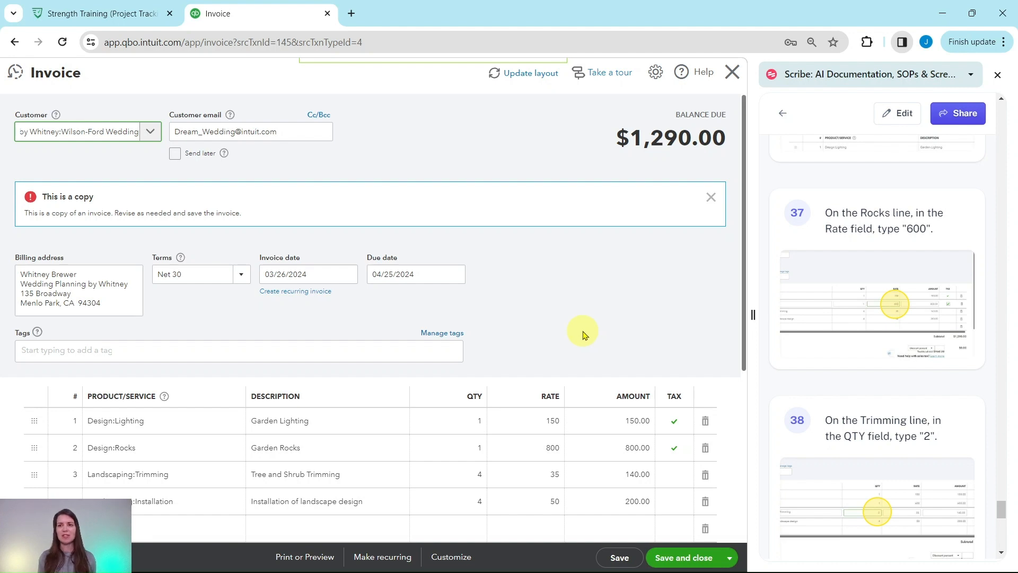
{"action": "scroll", "coordinate": [922, 318], "scroll_direction": "up", "scroll_amount": 3}
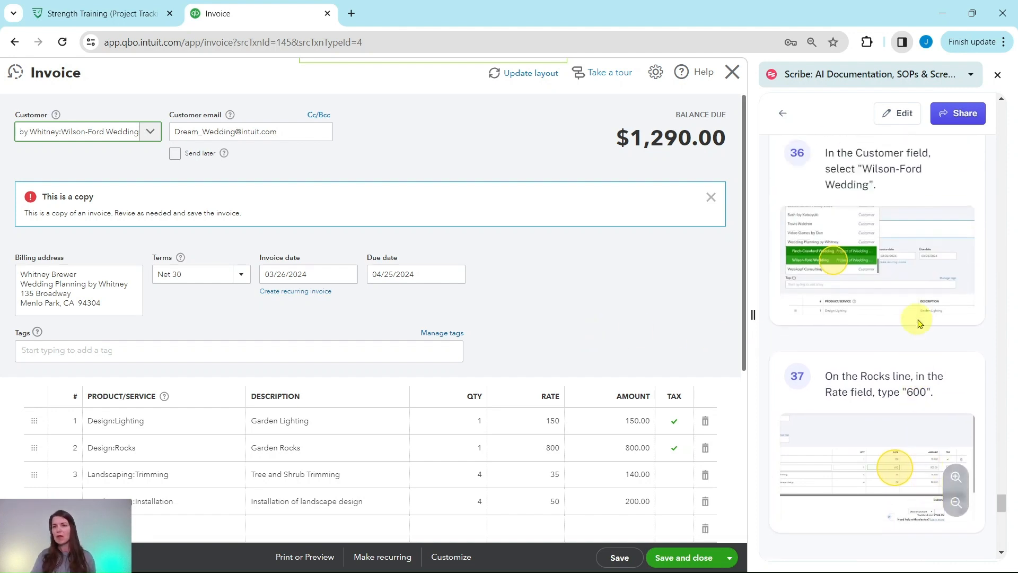
{"action": "scroll", "coordinate": [896, 297], "scroll_direction": "down", "scroll_amount": 3}
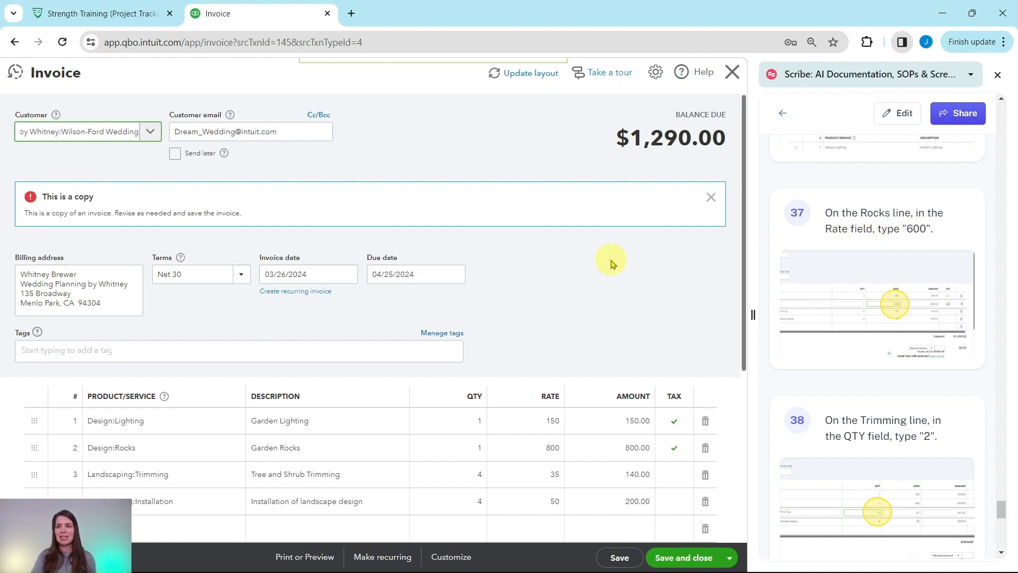
{"action": "scroll", "coordinate": [611, 263], "scroll_direction": "down", "scroll_amount": 3}
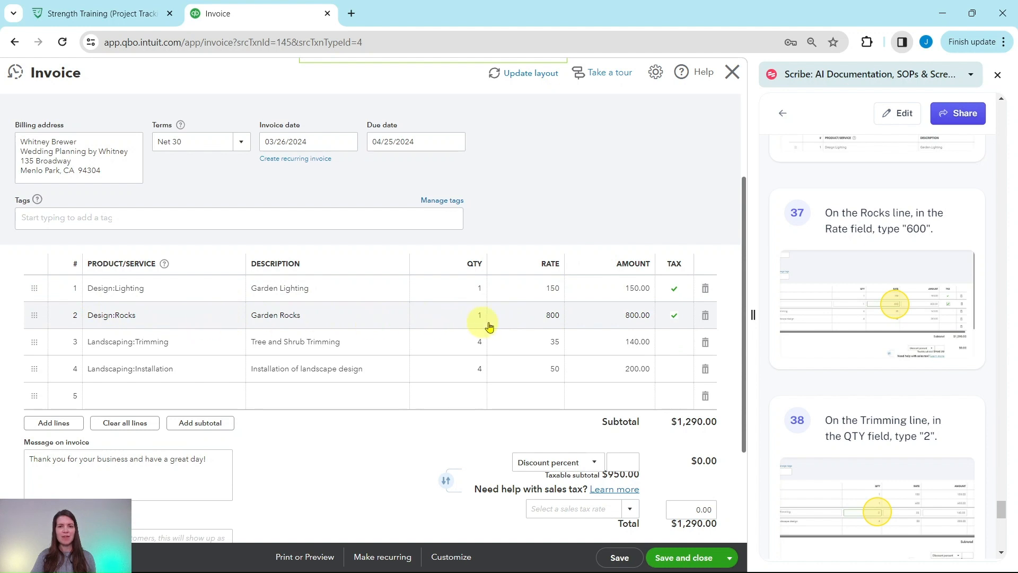
{"action": "left_click", "coordinate": [553, 318]}
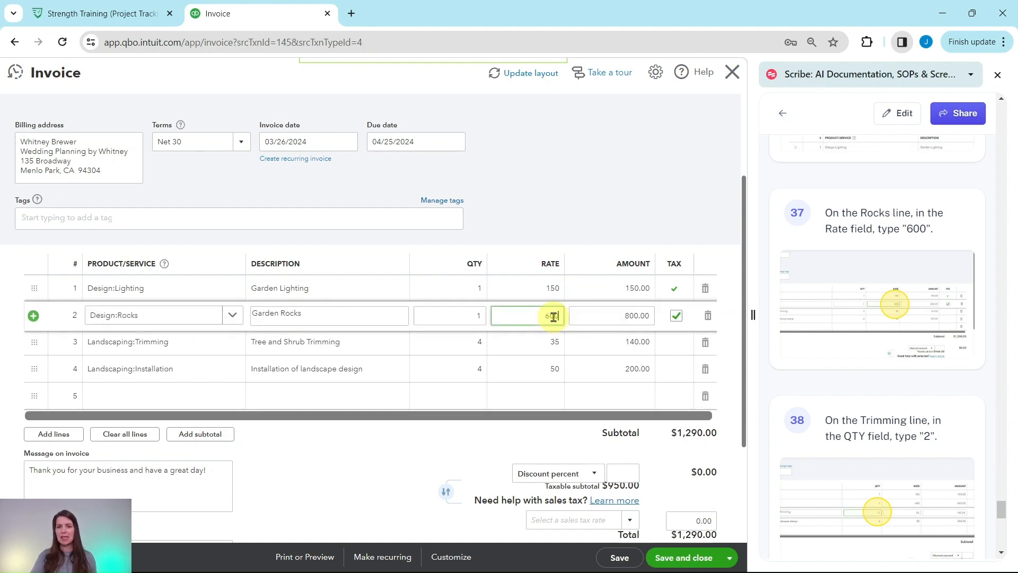
{"action": "type", "text": "600"}
{"action": "key", "text": "Tab"}
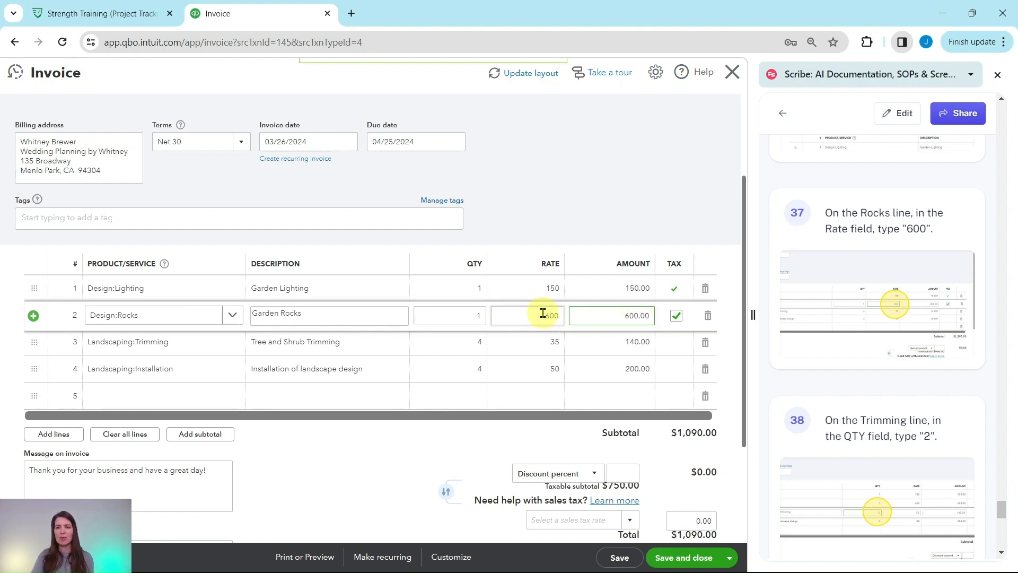
- Set the quantity to 2 on both the Landscaping:Trimming and Landscaping:Installation lines of the invoice
{"action": "scroll", "coordinate": [896, 403], "scroll_direction": "down", "scroll_amount": 5}
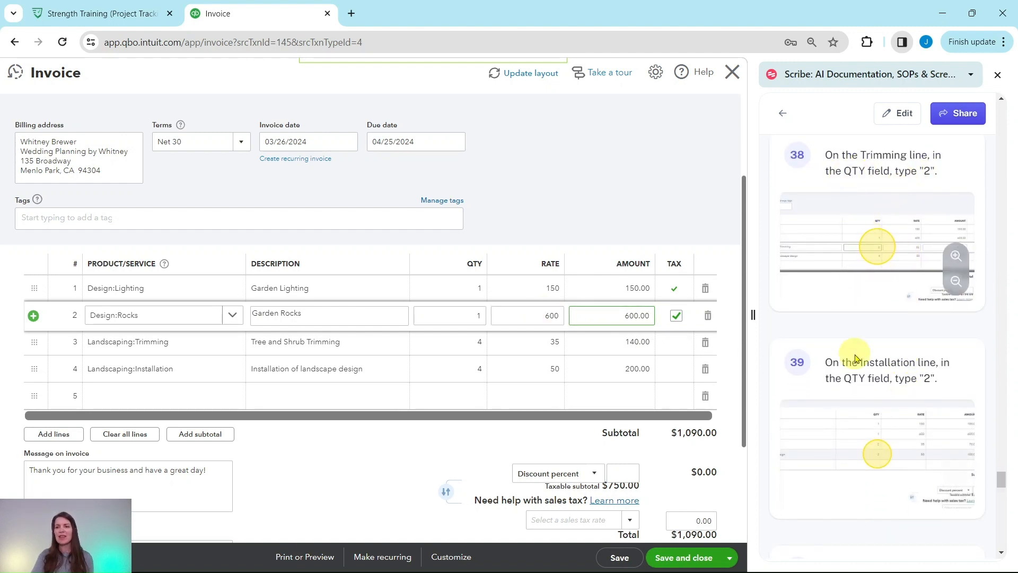
{"action": "scroll", "coordinate": [910, 334], "scroll_direction": "up", "scroll_amount": 4}
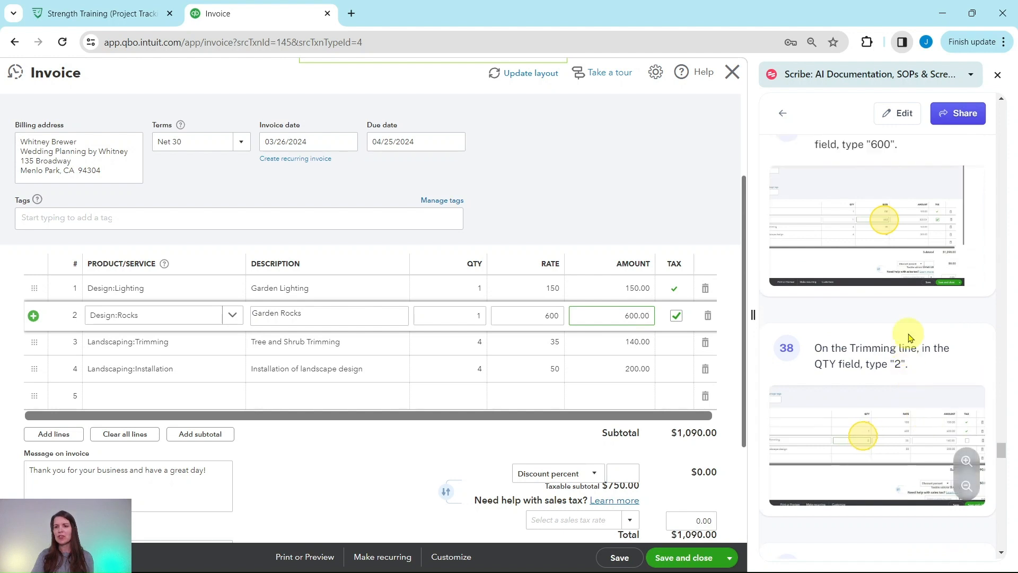
{"action": "scroll", "coordinate": [907, 371], "scroll_direction": "down", "scroll_amount": 4}
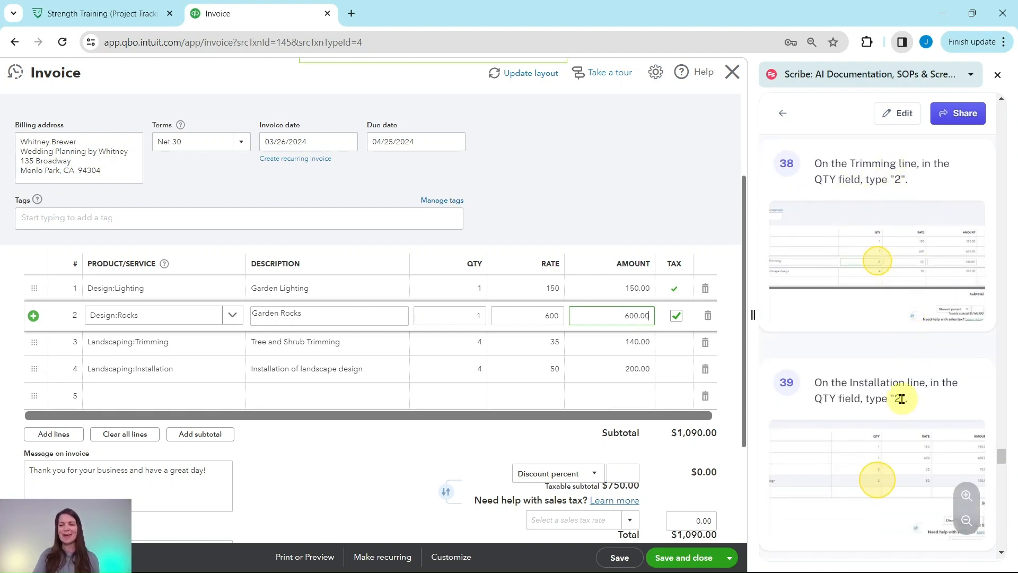
{"action": "left_click", "coordinate": [475, 345]}
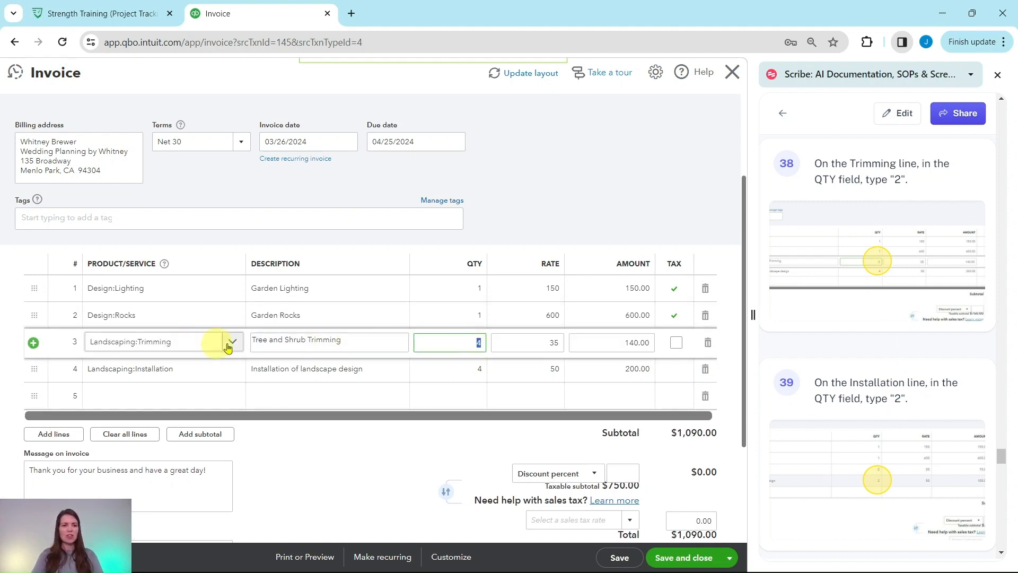
{"action": "type", "text": "2"}
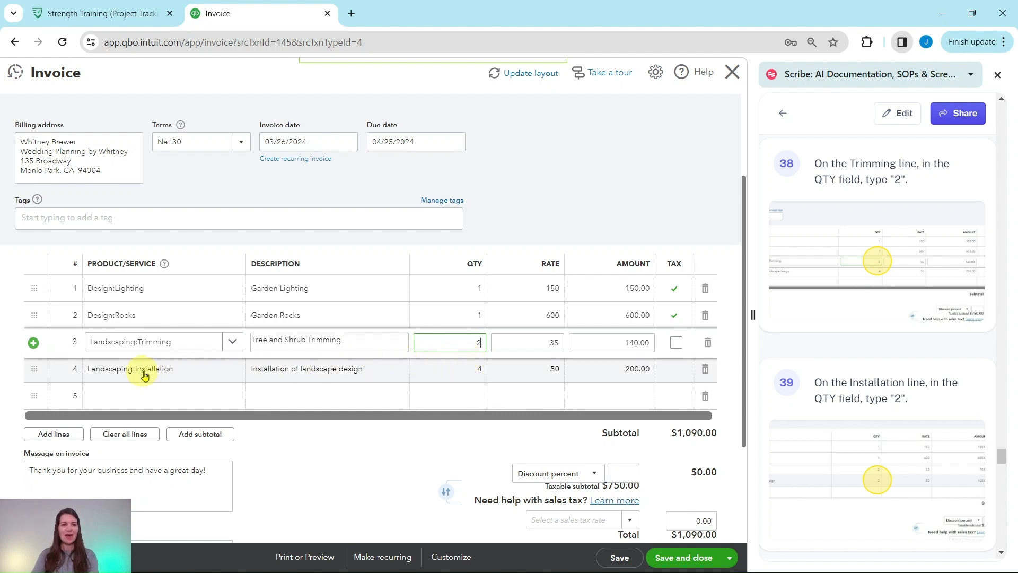
{"action": "left_click", "coordinate": [479, 373]}
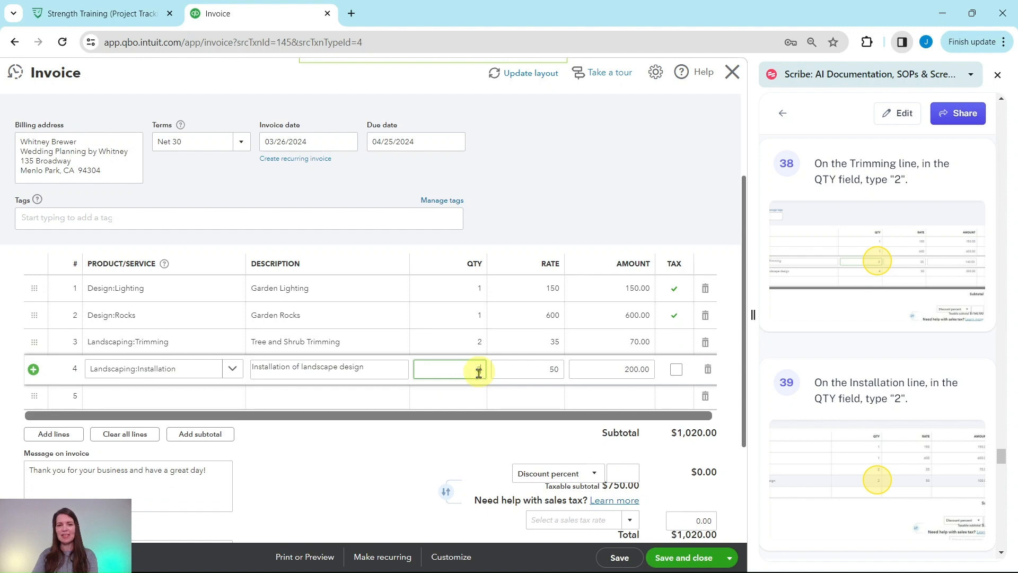
{"action": "type", "text": "2"}
{"action": "key", "text": "Tab"}
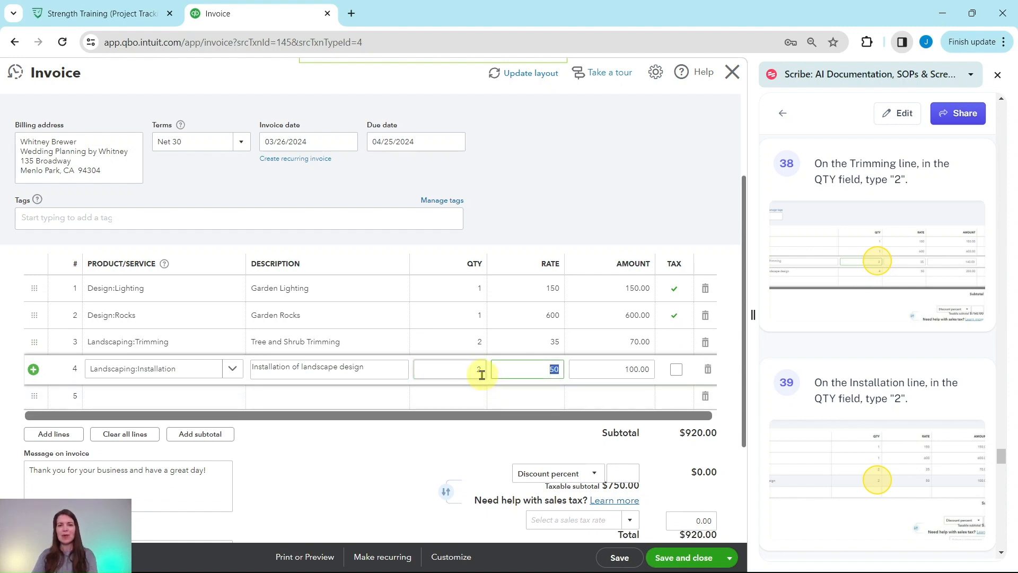
- Save and close the Wilson-Ford Wedding invoice without sending it
{"action": "scroll", "coordinate": [792, 440], "scroll_direction": "down", "scroll_amount": 1}
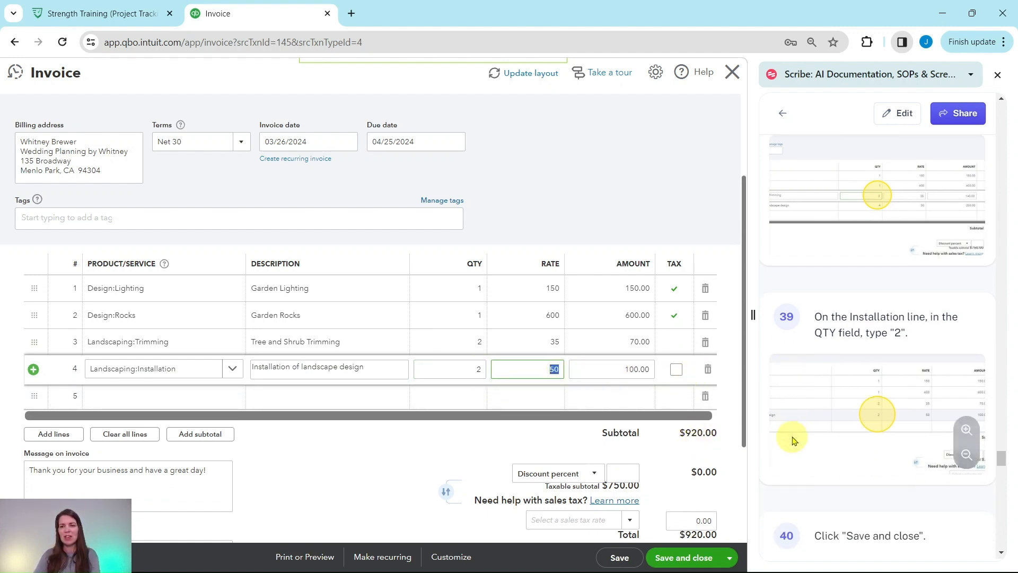
{"action": "scroll", "coordinate": [793, 440], "scroll_direction": "down", "scroll_amount": 5}
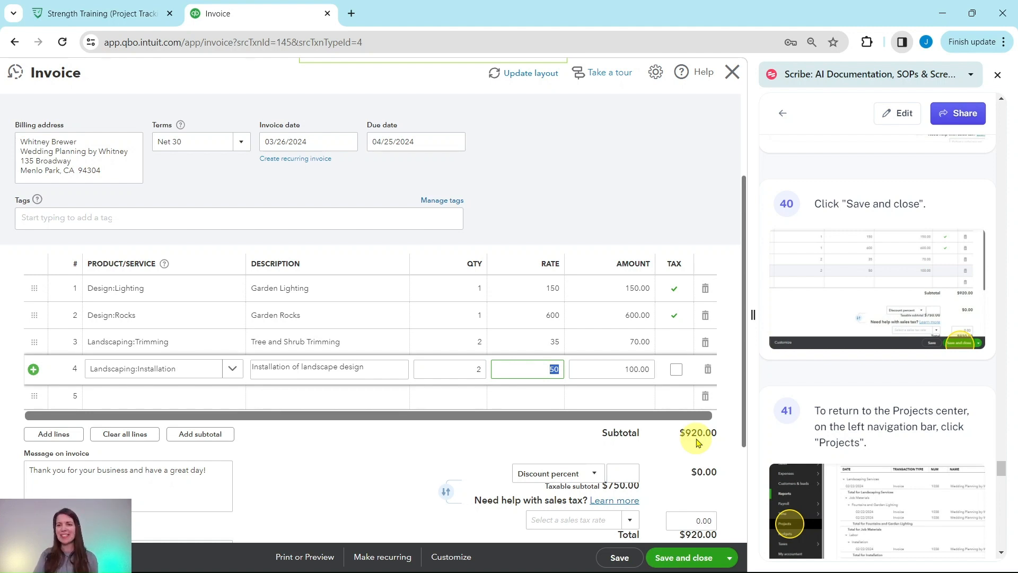
{"action": "left_click", "coordinate": [683, 559]}
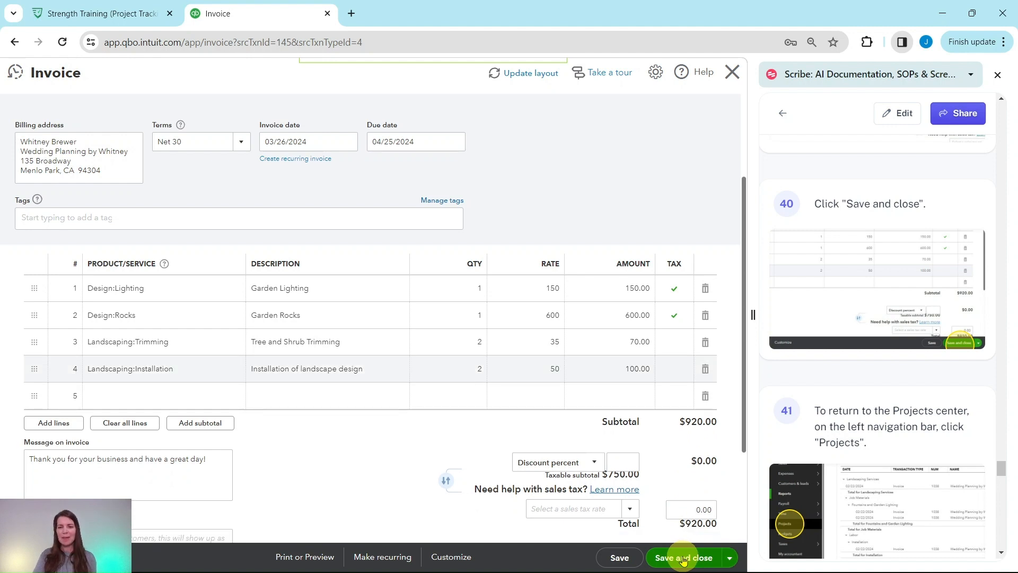
{"action": "left_click", "coordinate": [683, 559]}
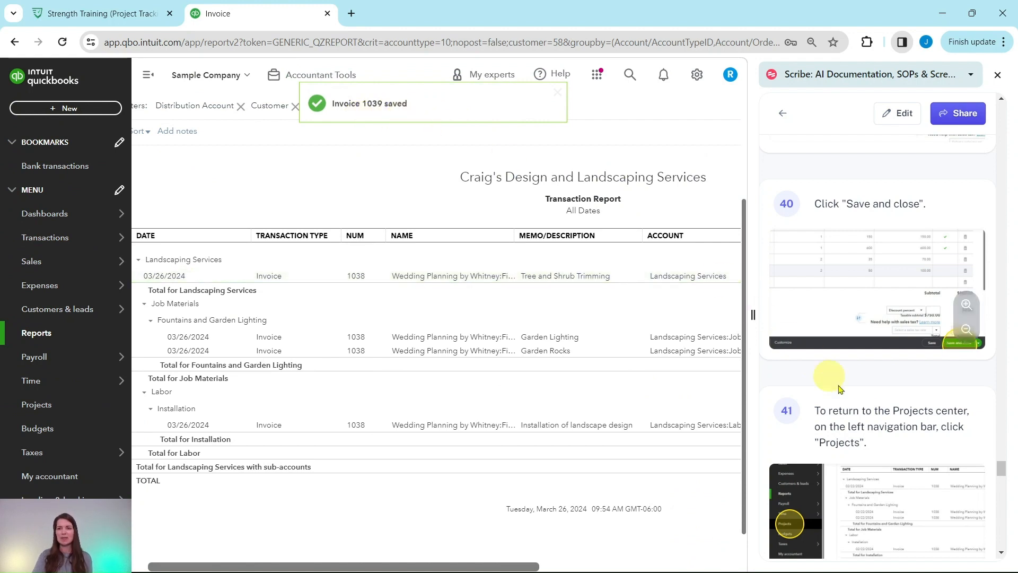
- Return to the list of all projects and open the employee hourly rate settings
{"action": "scroll", "coordinate": [873, 420], "scroll_direction": "down", "scroll_amount": 3}
{"action": "scroll", "coordinate": [871, 395], "scroll_direction": "down", "scroll_amount": 1}
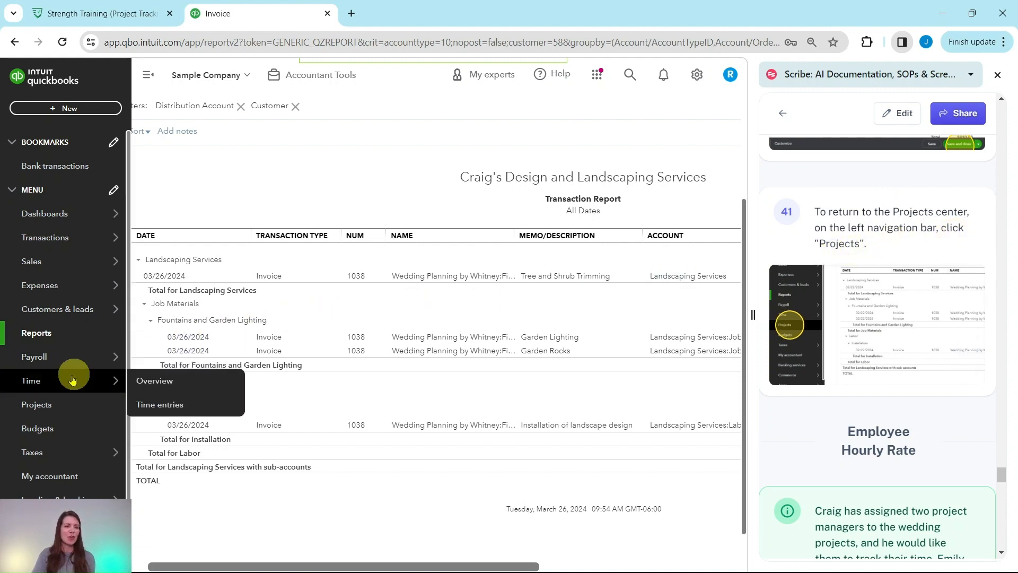
{"action": "left_click", "coordinate": [41, 407]}
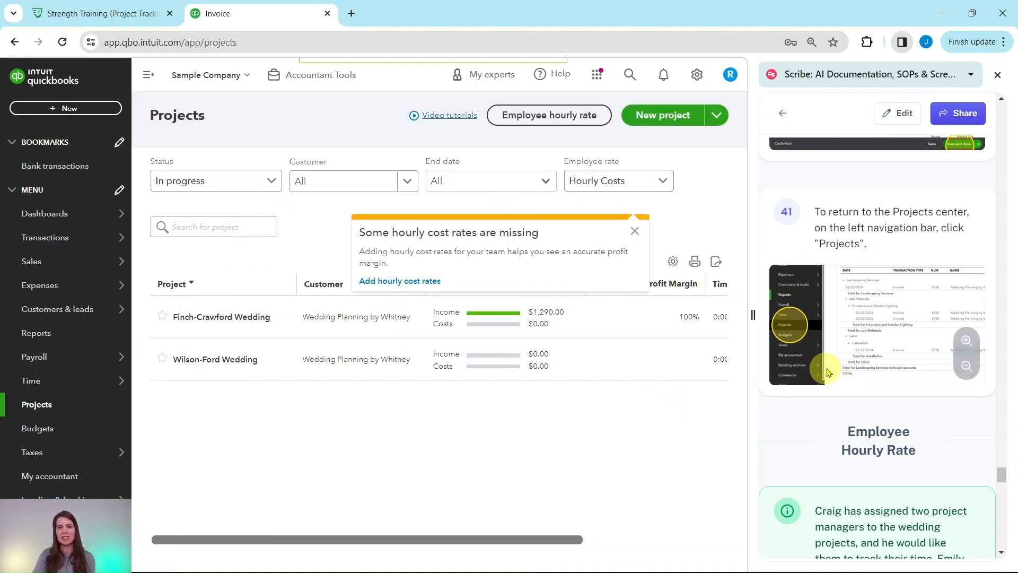
{"action": "scroll", "coordinate": [829, 365], "scroll_direction": "down", "scroll_amount": 5}
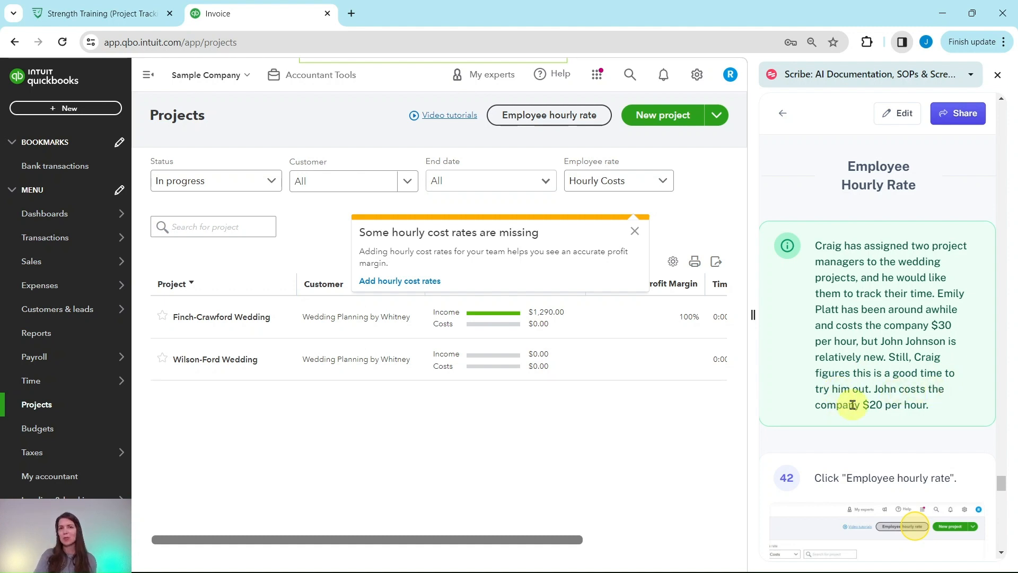
{"action": "scroll", "coordinate": [857, 401], "scroll_direction": "down", "scroll_amount": 6}
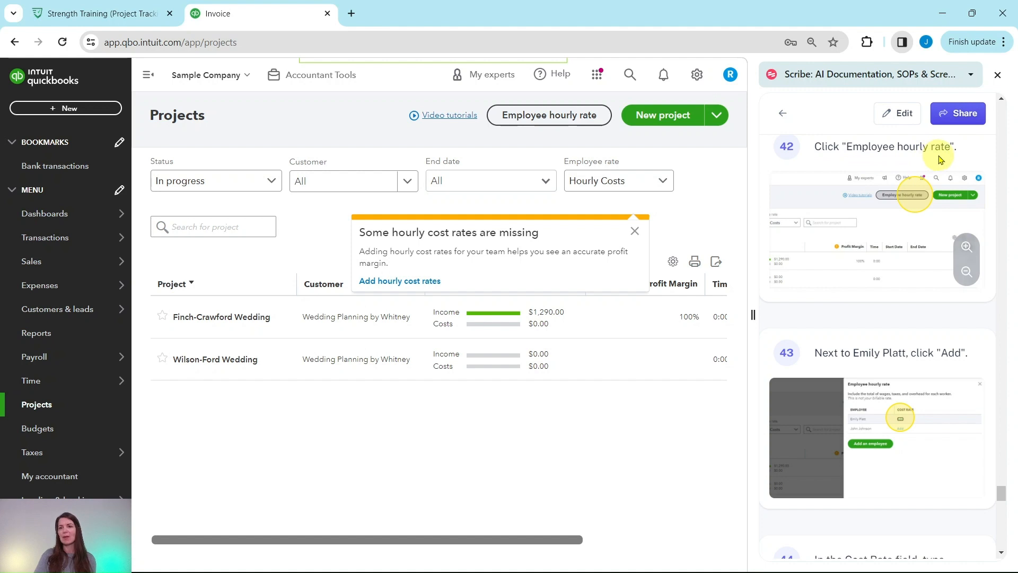
{"action": "left_click", "coordinate": [542, 116]}
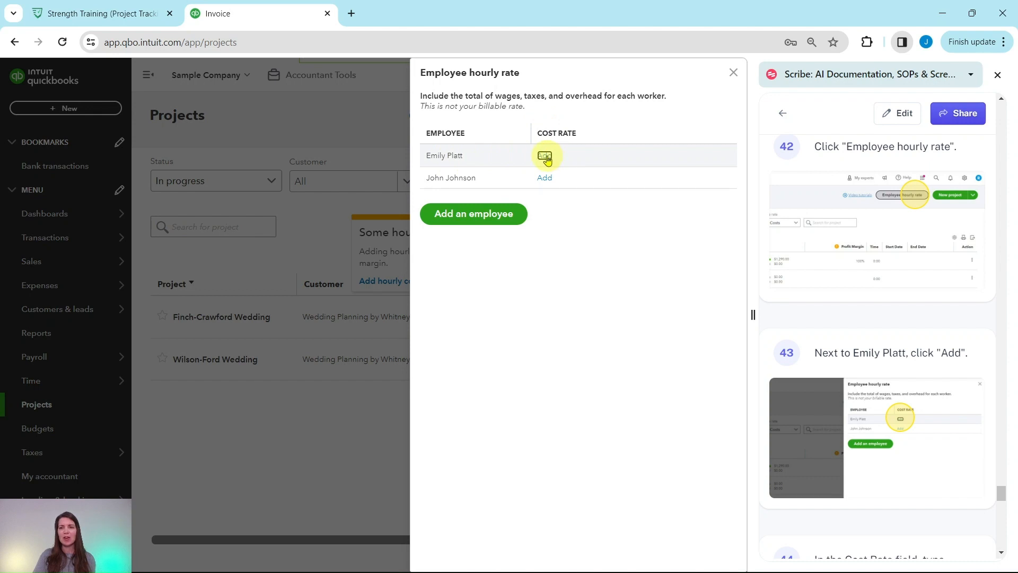
- Add an hourly cost rate of 30 for the first employee in the list and save it
{"action": "left_click", "coordinate": [545, 156]}
{"action": "scroll", "coordinate": [895, 279], "scroll_direction": "down", "scroll_amount": 6}
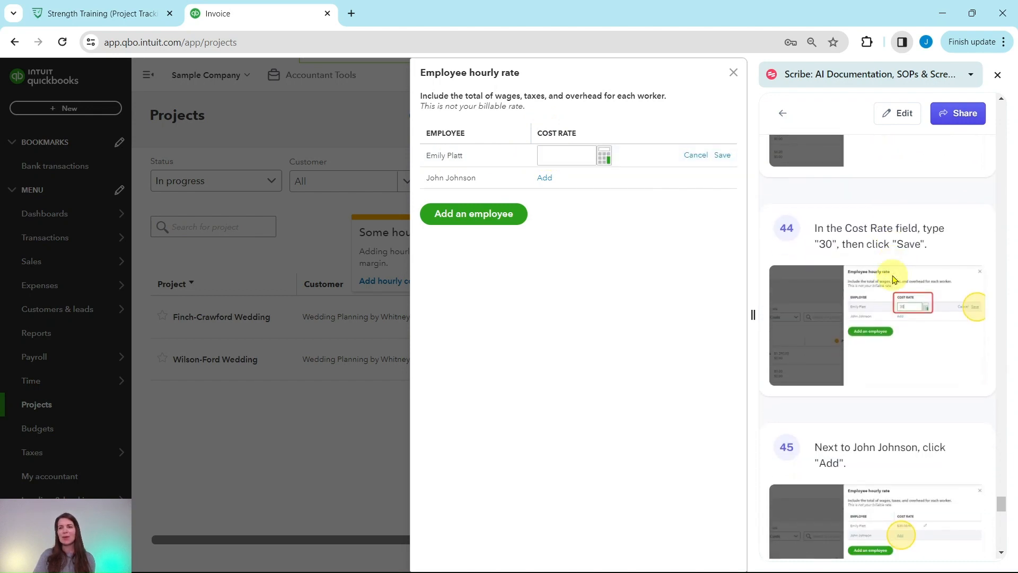
{"action": "scroll", "coordinate": [895, 279], "scroll_direction": "down", "scroll_amount": 1}
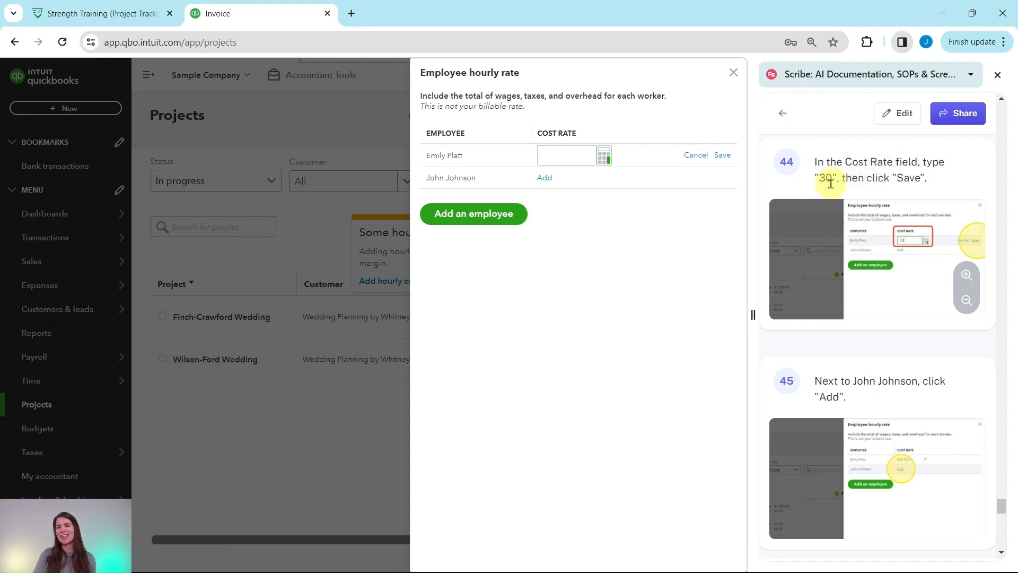
{"action": "left_click", "coordinate": [566, 157]}
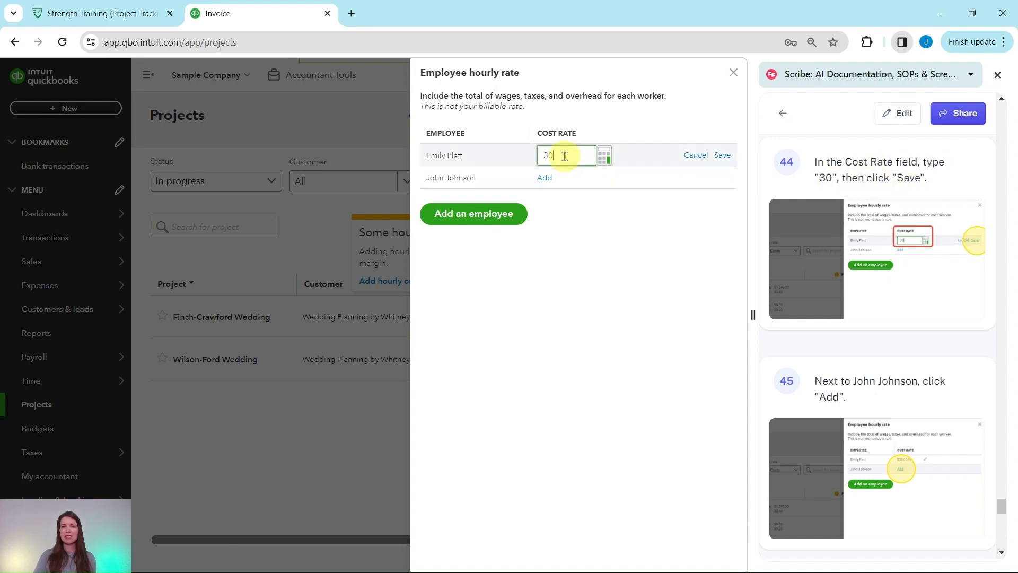
{"action": "left_click", "coordinate": [722, 155]}
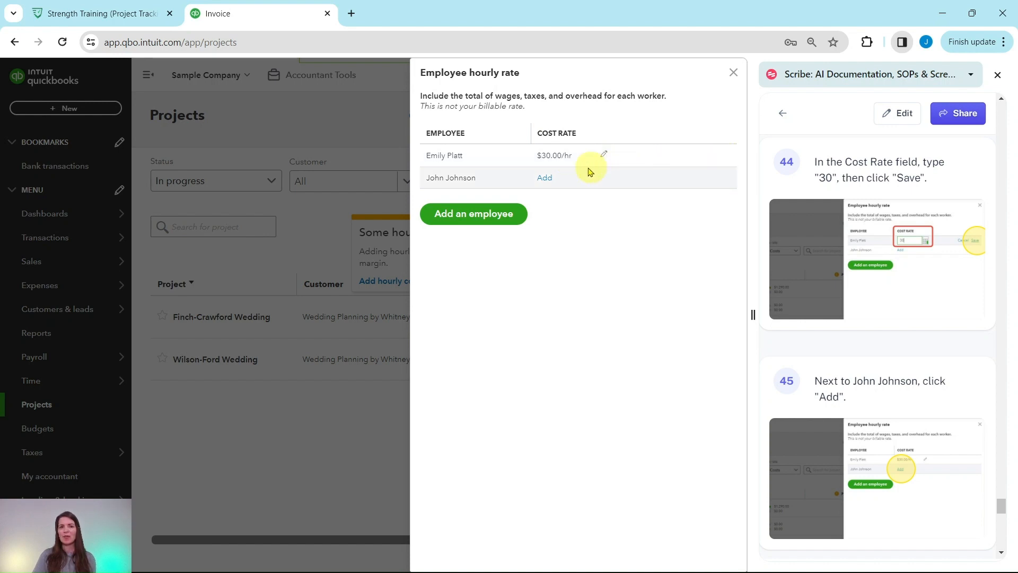
- Add an hourly cost rate of 20 for the second employee in the list and save it
{"action": "left_click", "coordinate": [549, 181]}
{"action": "scroll", "coordinate": [902, 265], "scroll_direction": "down", "scroll_amount": 5}
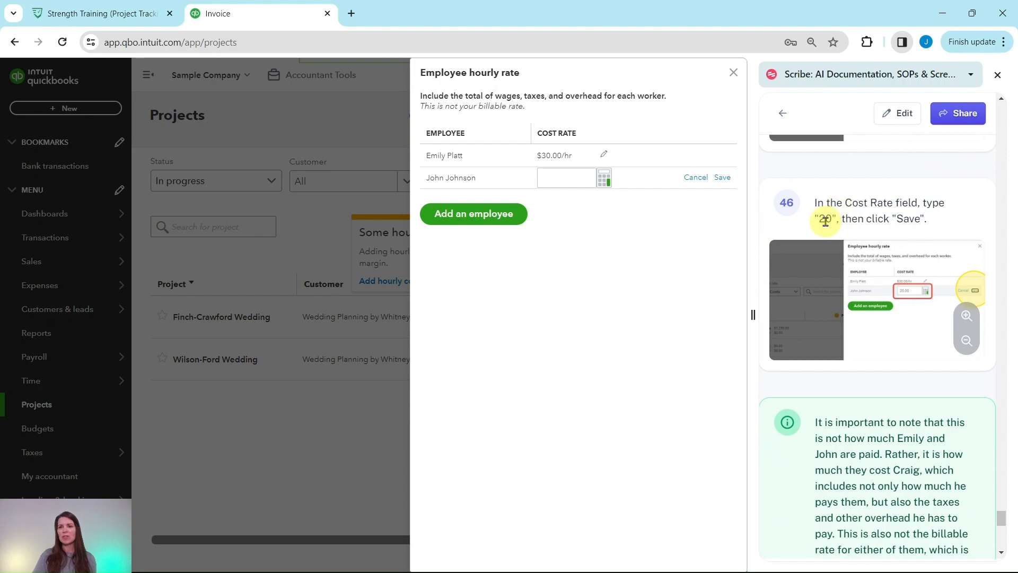
{"action": "left_click", "coordinate": [562, 180]}
{"action": "type", "text": "20"}
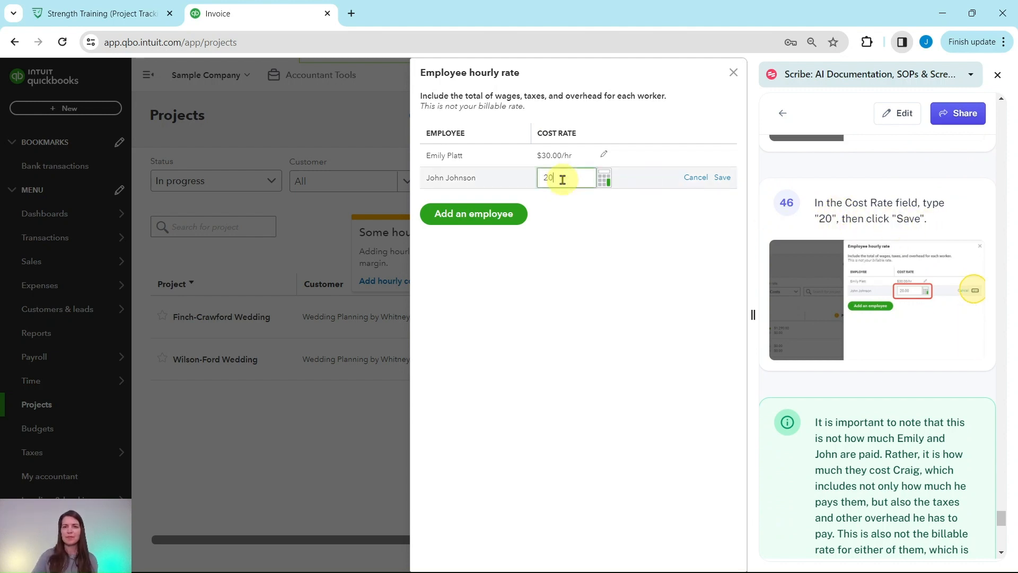
{"action": "left_click", "coordinate": [721, 178]}
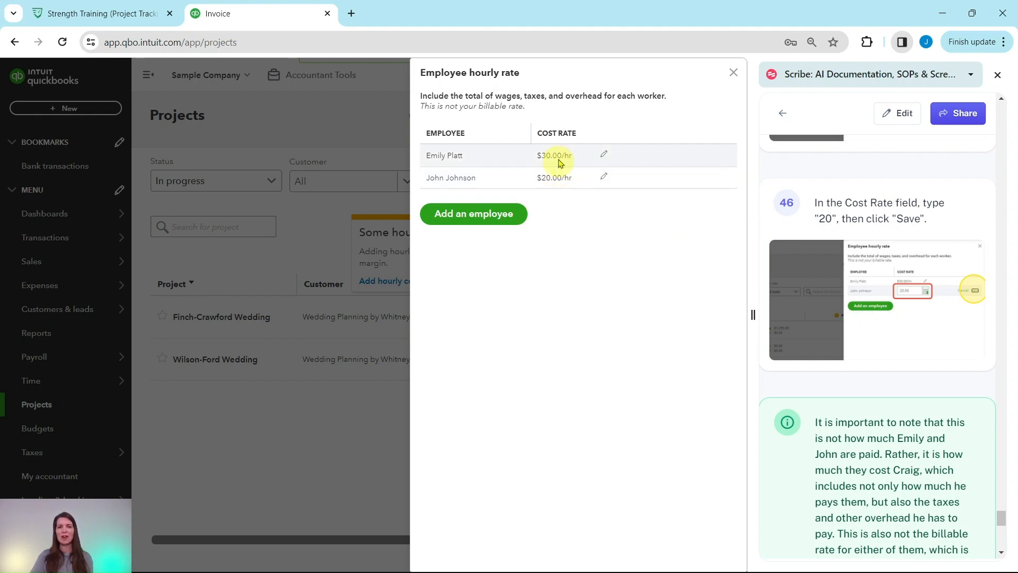
- Read the guide's note on employee cost rates, close the employee hourly rate settings, and check the guide's closing notes
{"action": "scroll", "coordinate": [875, 233], "scroll_direction": "down", "scroll_amount": 3}
{"action": "scroll", "coordinate": [876, 233], "scroll_direction": "down", "scroll_amount": 3}
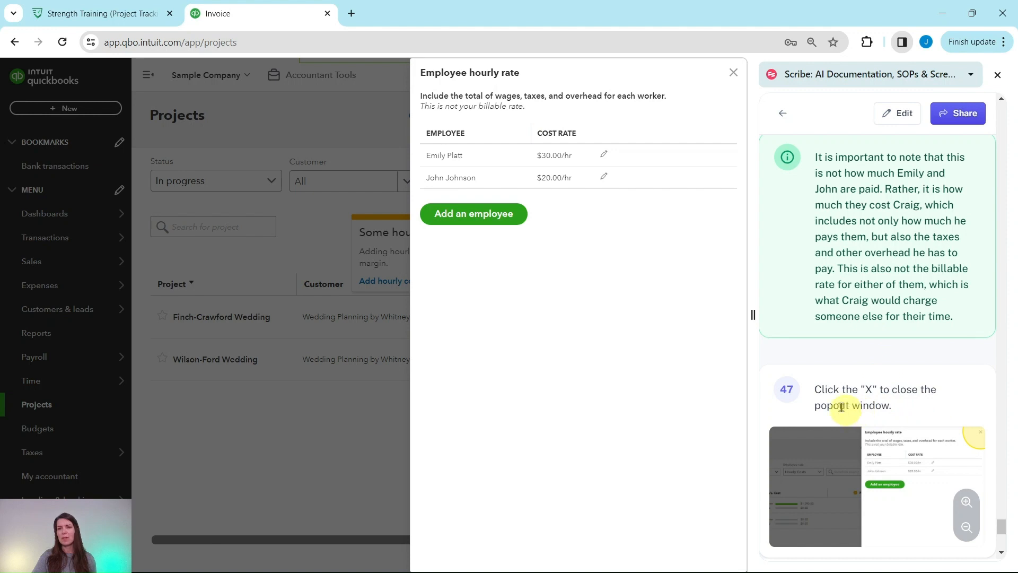
{"action": "left_click", "coordinate": [733, 74]}
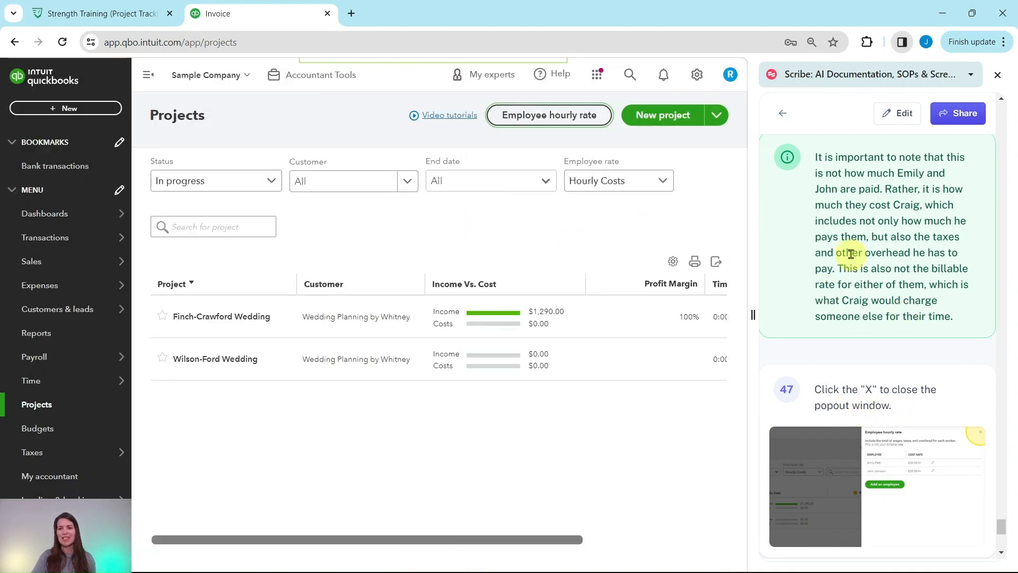
{"action": "scroll", "coordinate": [853, 239], "scroll_direction": "down", "scroll_amount": 6}
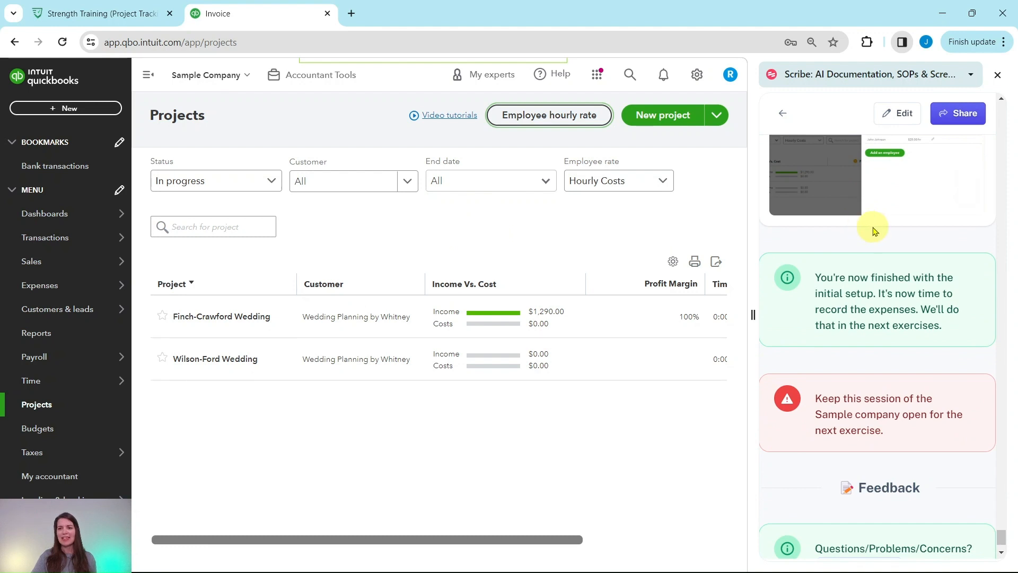